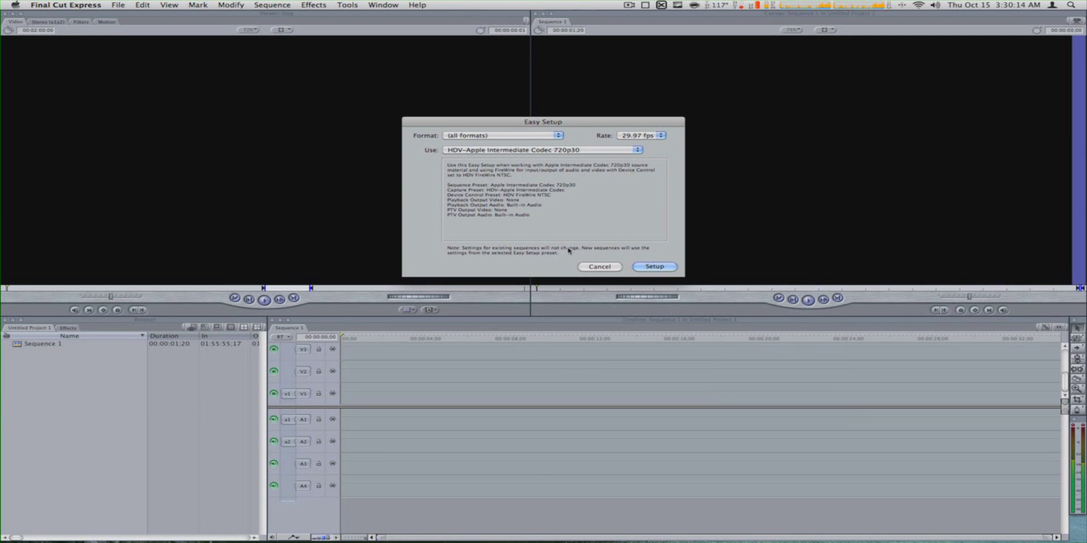
pyautogui.moveTo(554, 124); pyautogui.dragTo(549, 125)
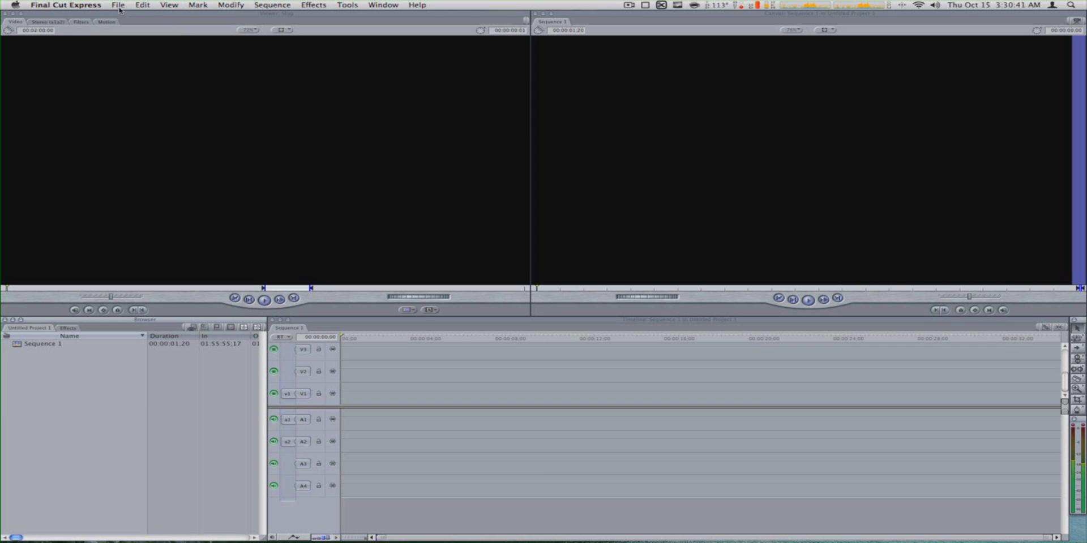
# Step: Import Slumdog Millionaire.mov from the CONVERTED VIDEOS folder on MEDIA STUFF and place it at the start of track V1
pyautogui.click(118, 4)
pyautogui.moveTo(181, 130)
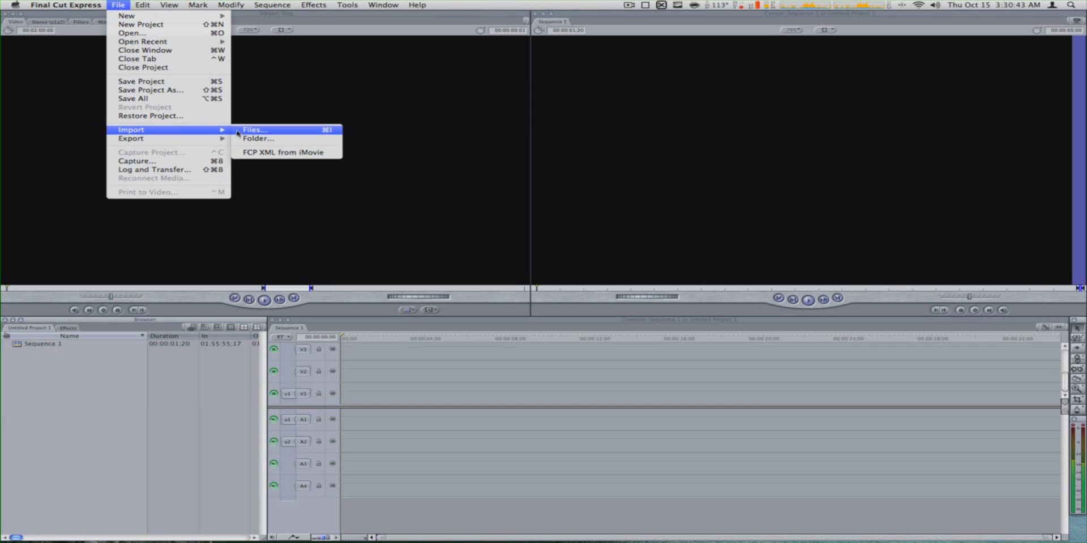
pyautogui.click(275, 153)
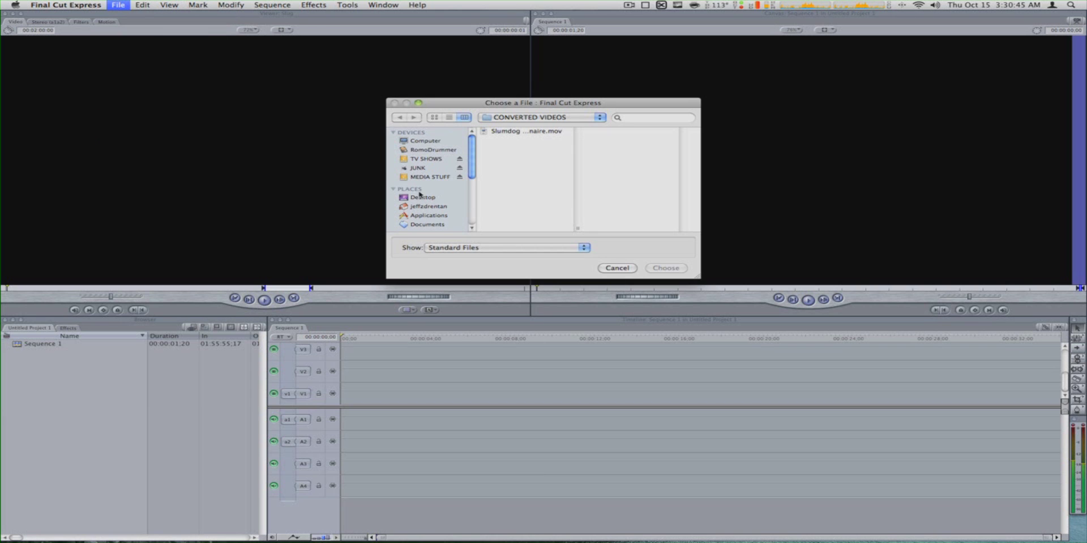
pyautogui.click(431, 177)
pyautogui.click(519, 140)
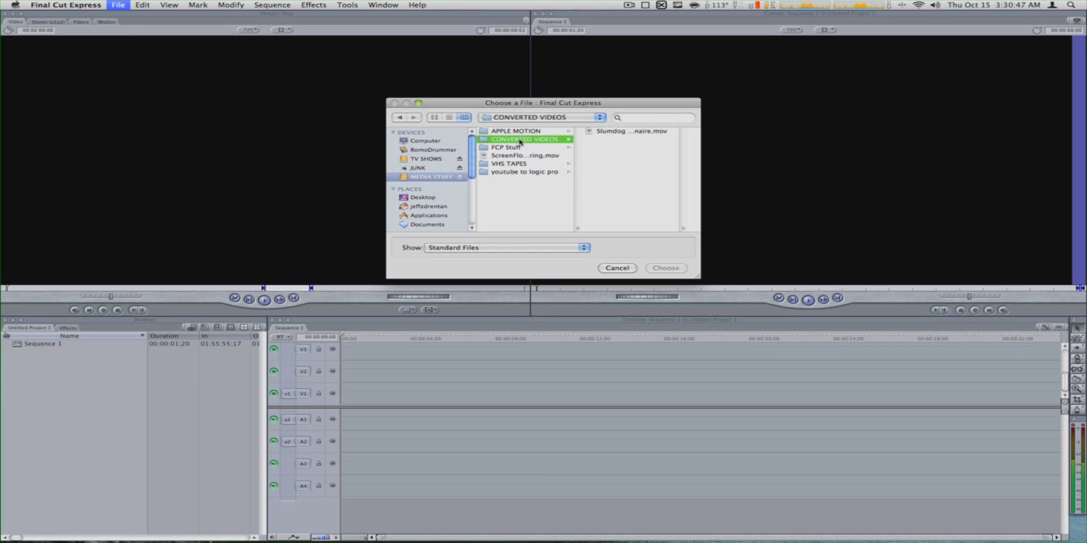
pyautogui.click(629, 130)
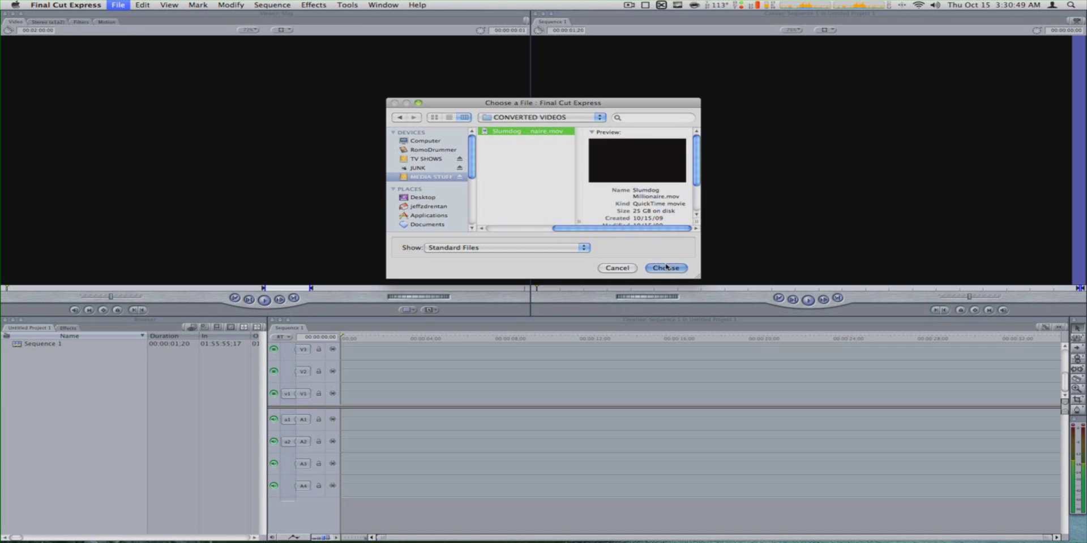
pyautogui.click(666, 268)
pyautogui.moveTo(45, 356); pyautogui.dragTo(361, 389)
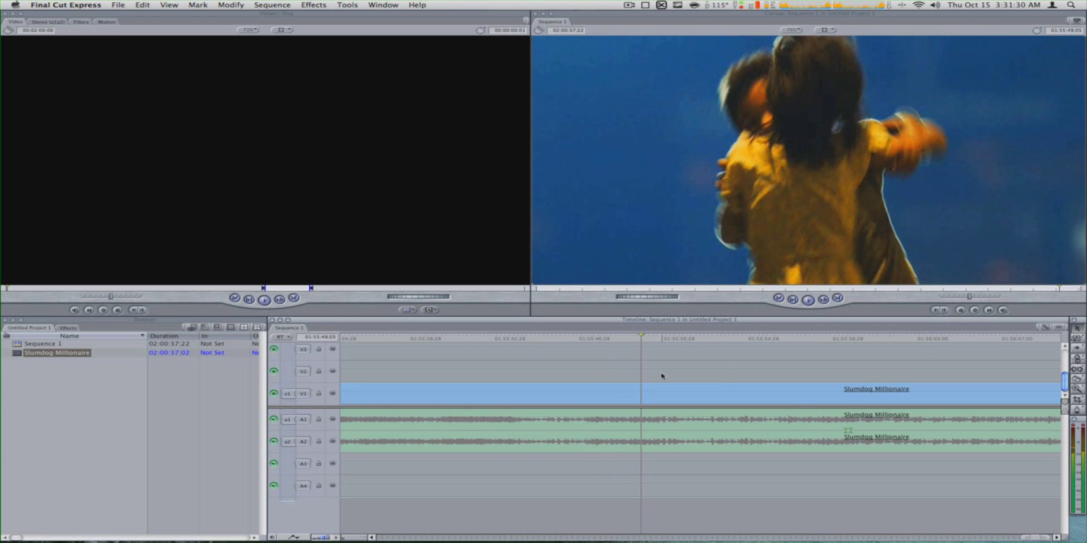
# Step: Cut the V1 video with the Razor Blade into many short segments between about 01:55:37 and 01:56:02
pyautogui.press('b')
pyautogui.click(462, 397)
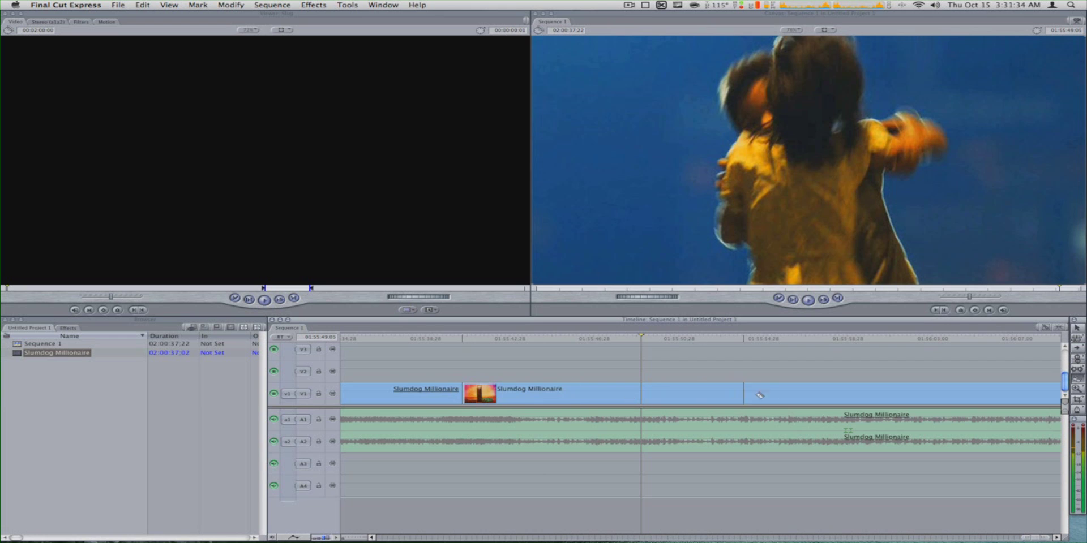
pyautogui.click(918, 395)
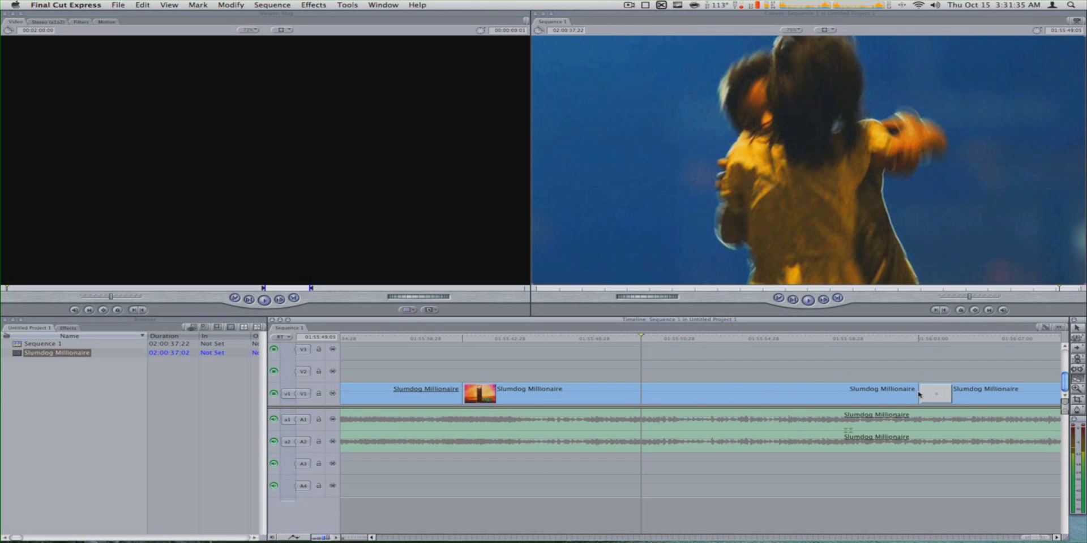
pyautogui.click(706, 394)
pyautogui.click(579, 397)
pyautogui.click(823, 396)
pyautogui.click(887, 396)
pyautogui.click(783, 396)
pyautogui.click(660, 396)
pyautogui.click(522, 396)
pyautogui.click(540, 396)
pyautogui.click(421, 396)
pyautogui.click(394, 396)
pyautogui.click(440, 397)
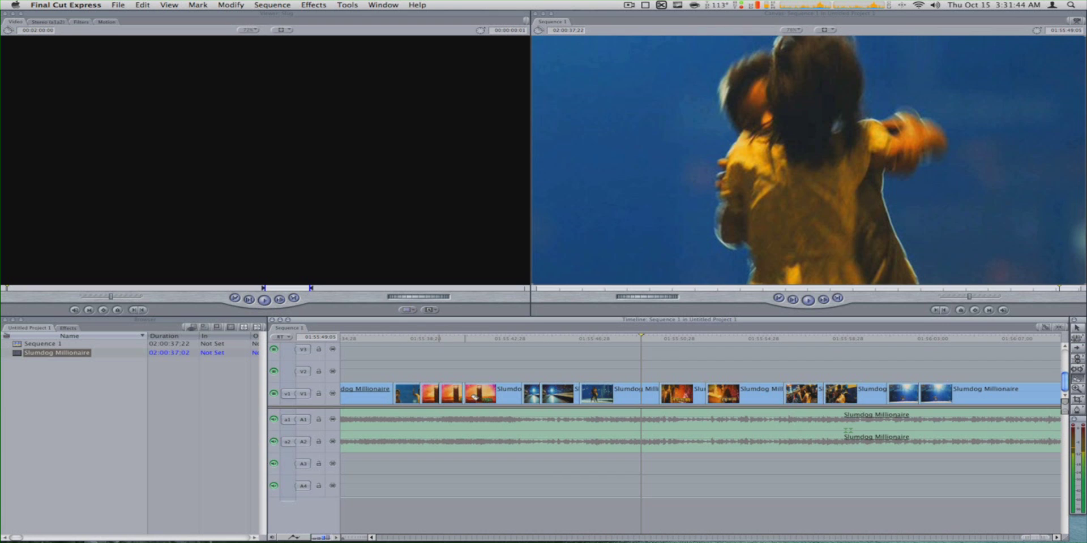
pyautogui.click(490, 397)
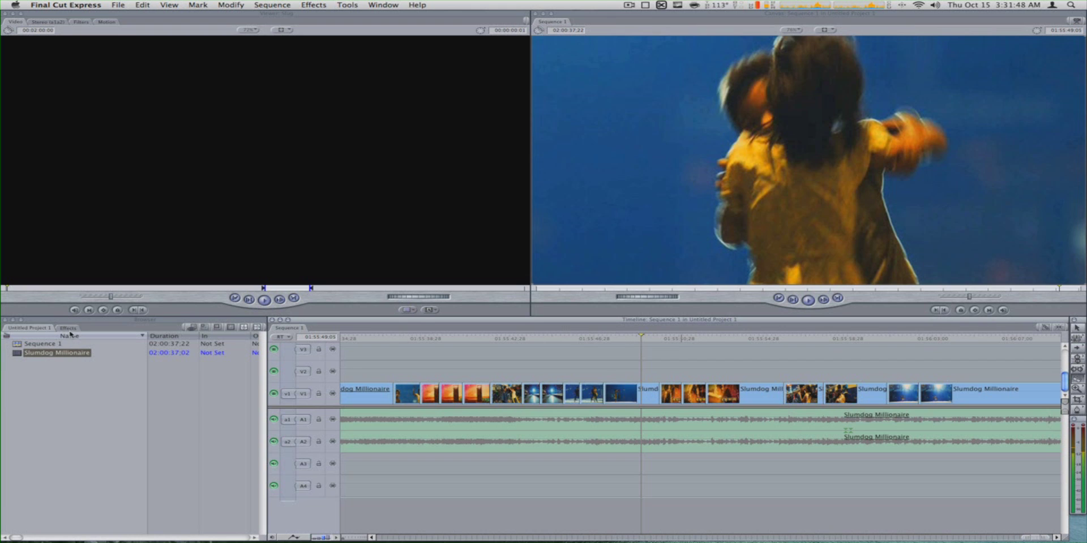
# Step: Apply the Fade In Fade Out Dissolve transition to four of the cuts on track V1
pyautogui.click(68, 329)
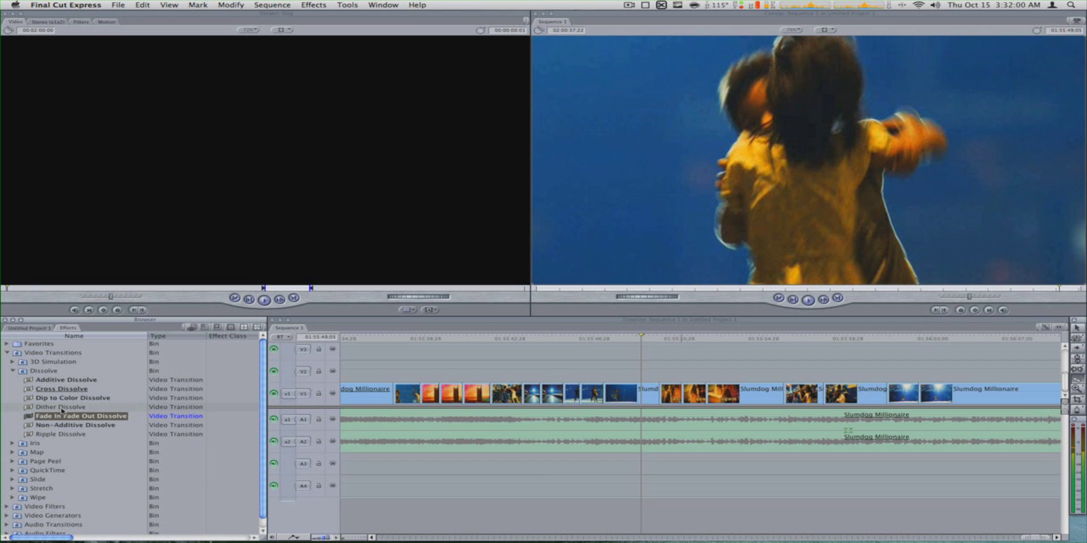
pyautogui.click(61, 409)
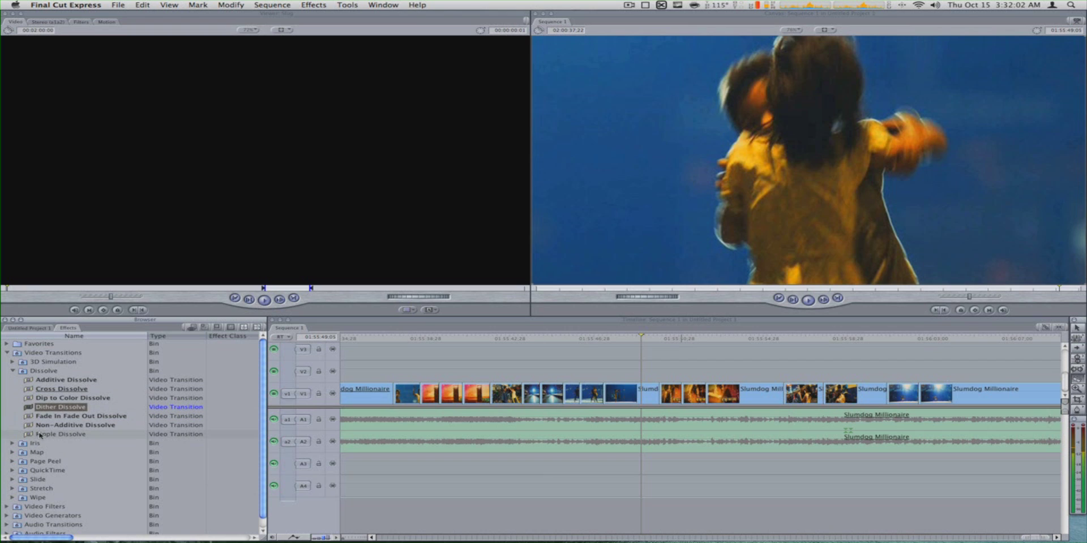
pyautogui.click(62, 434)
pyautogui.click(85, 408)
pyautogui.click(100, 418)
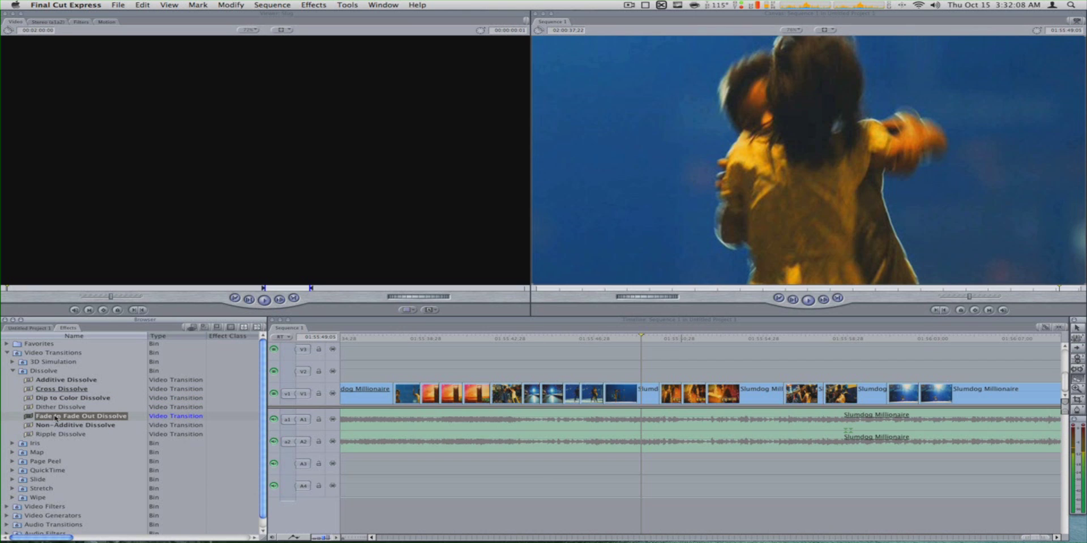
pyautogui.moveTo(56, 418); pyautogui.dragTo(396, 399)
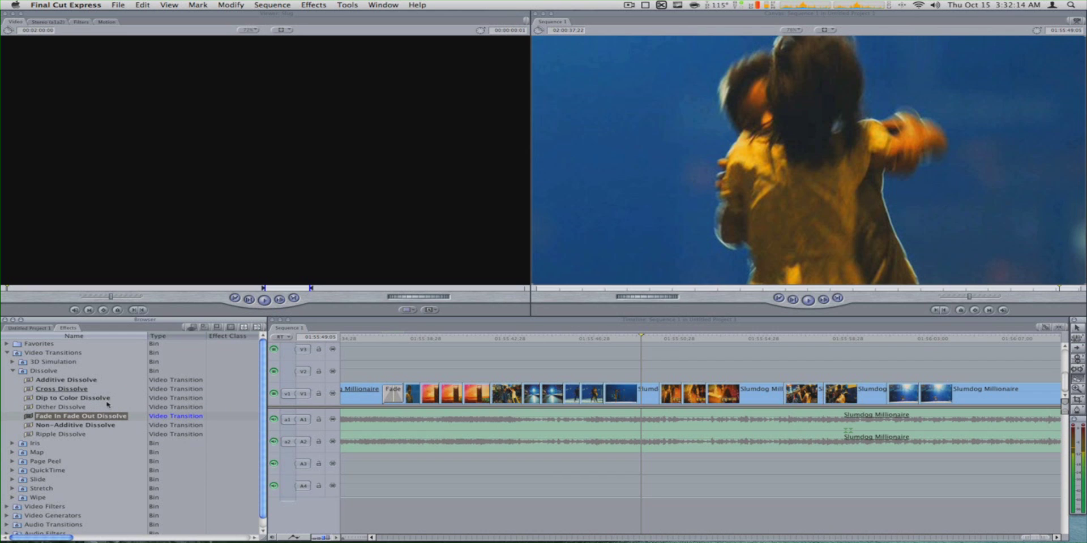
pyautogui.moveTo(66, 416); pyautogui.dragTo(655, 392)
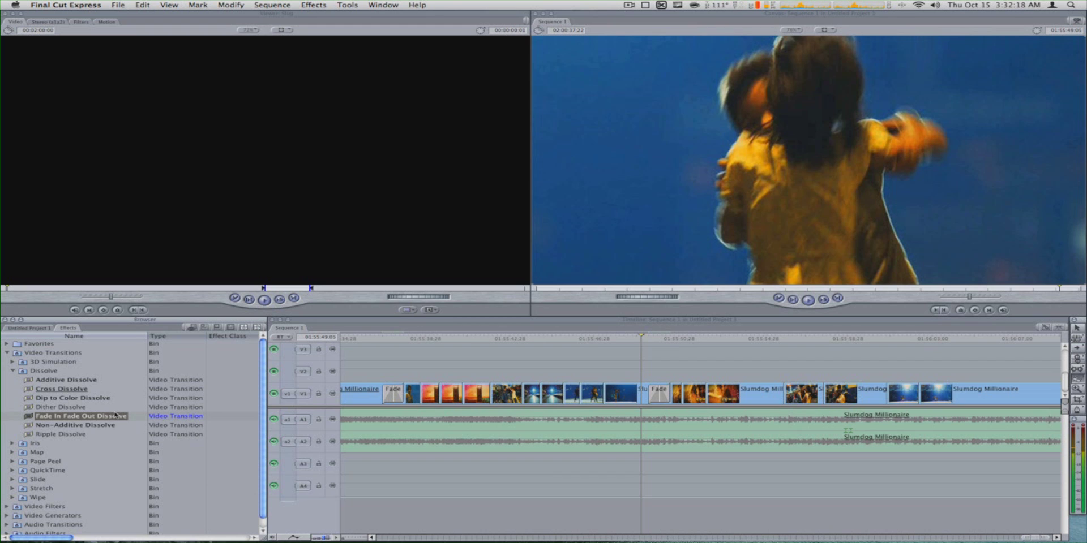
pyautogui.moveTo(115, 415); pyautogui.dragTo(563, 393)
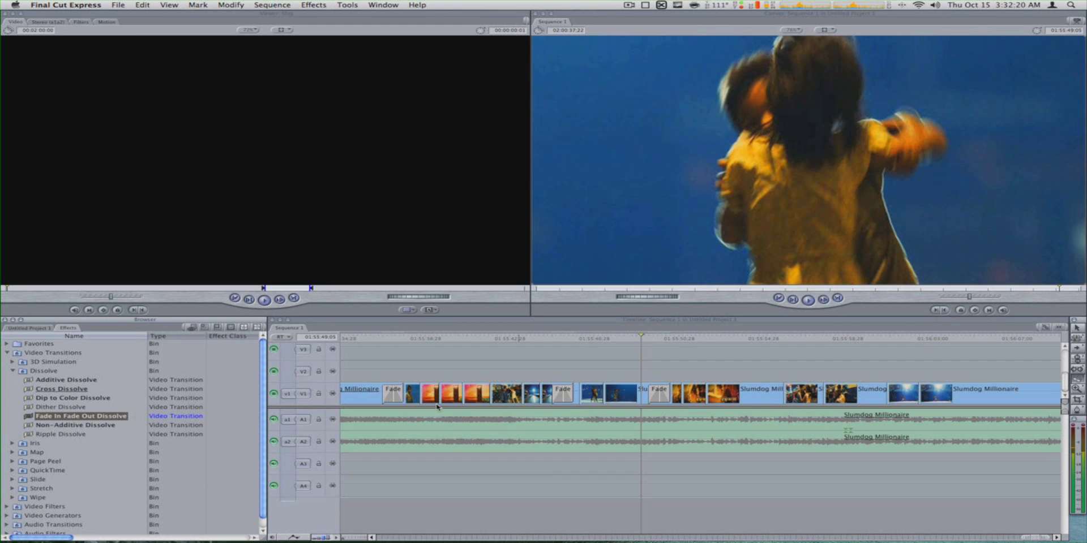
pyautogui.moveTo(108, 417); pyautogui.dragTo(822, 398)
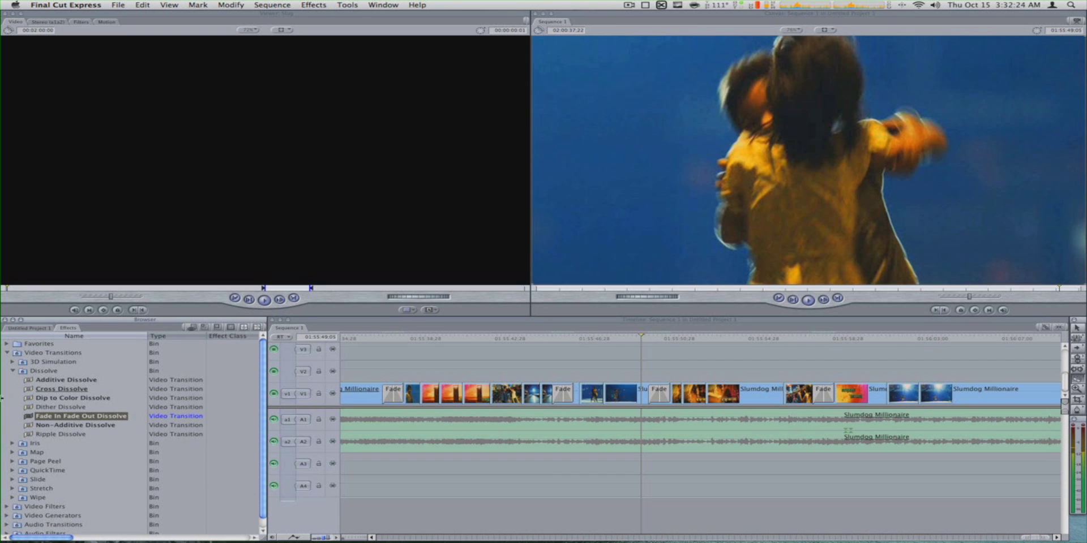
# Step: Apply the Color Corrector video filter to the short V1 segment just before the playhead
pyautogui.click(13, 370)
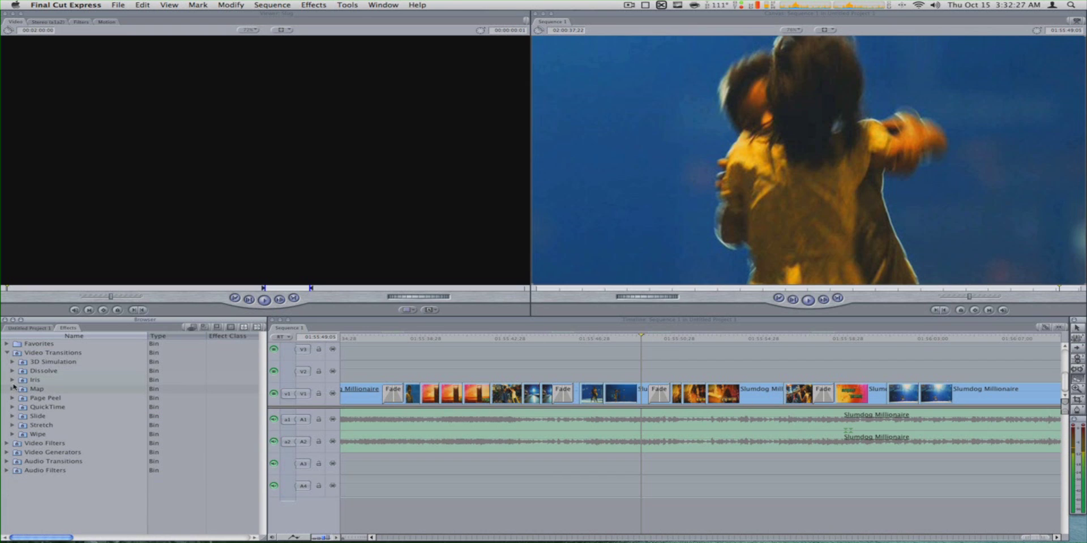
pyautogui.click(7, 353)
pyautogui.click(7, 362)
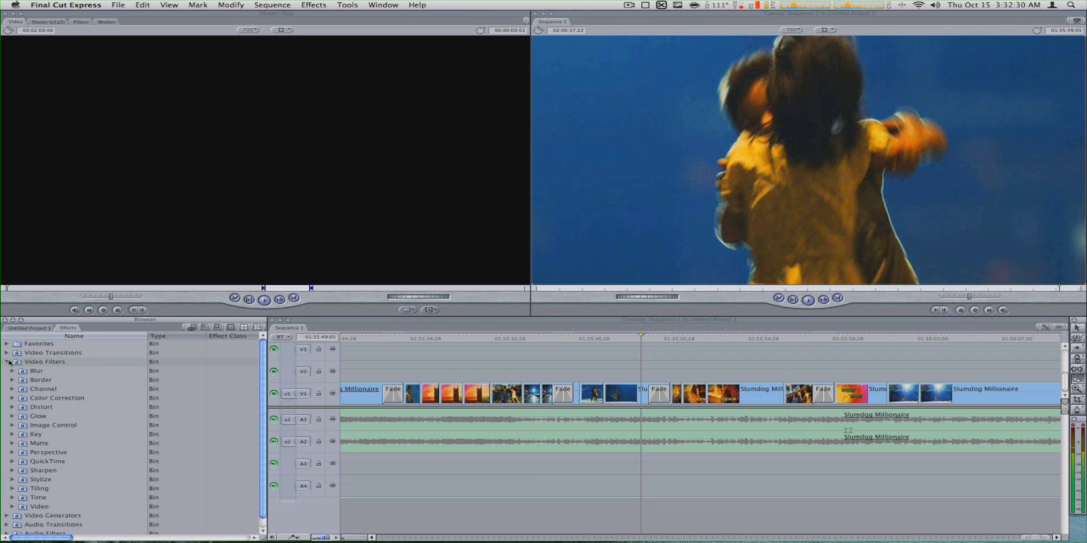
pyautogui.click(13, 398)
pyautogui.moveTo(57, 417); pyautogui.dragTo(627, 393)
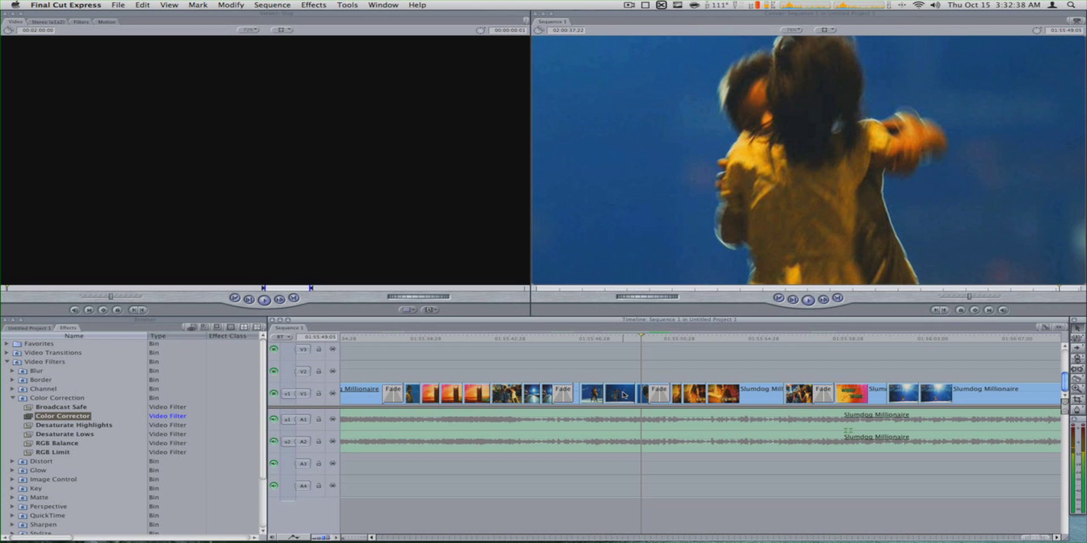
# Step: In the segment's Color Corrector, lower the whites and blacks and raise the mids and saturation strongly
pyautogui.doubleClick(627, 393)
pyautogui.click(89, 22)
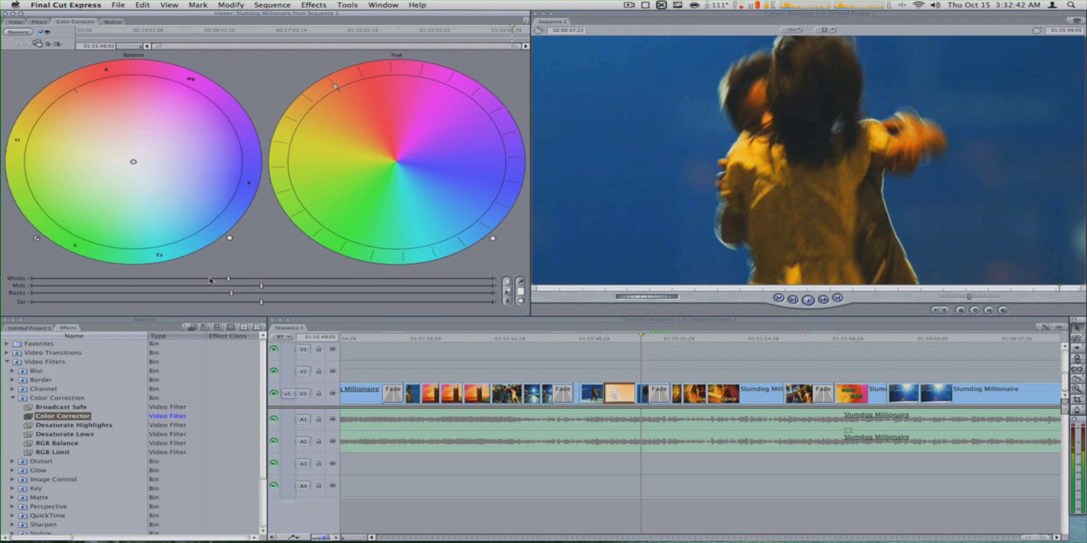
pyautogui.moveTo(217, 281); pyautogui.dragTo(130, 279)
pyautogui.click(625, 338)
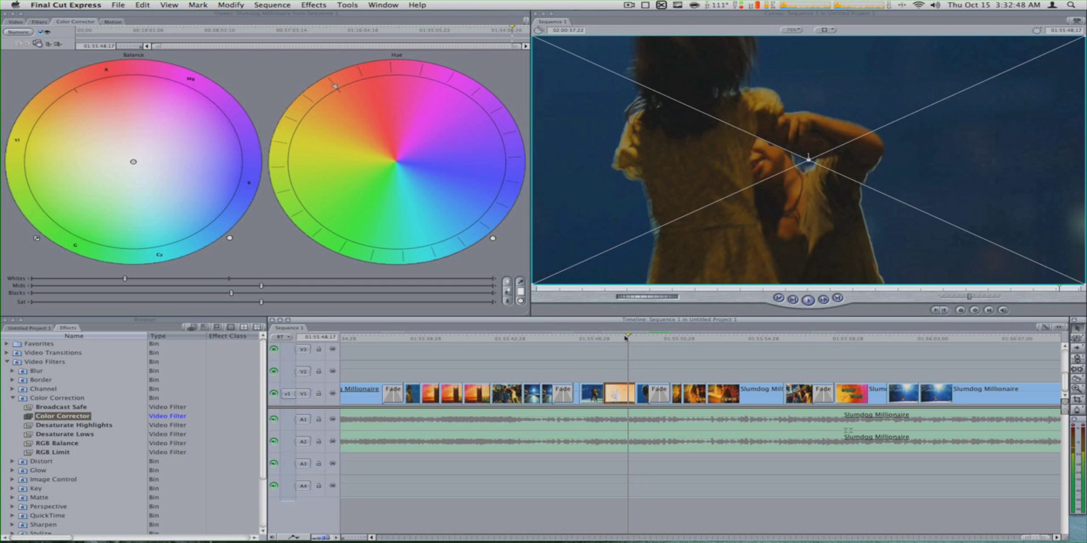
pyautogui.moveTo(261, 285); pyautogui.dragTo(474, 285)
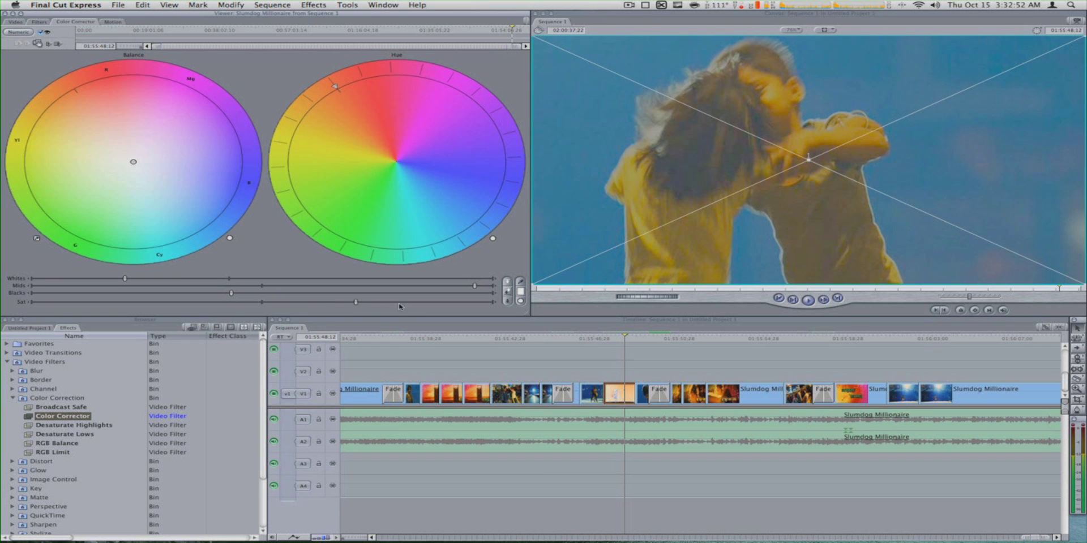
pyautogui.moveTo(209, 293); pyautogui.dragTo(134, 296)
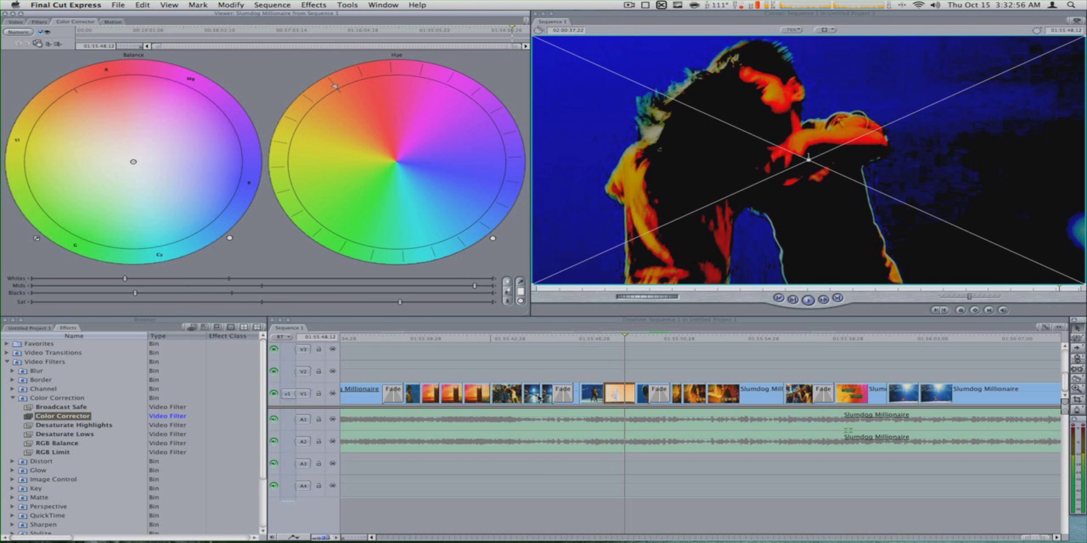
# Step: Open the segment before the color-corrected one, and play the edited section from before the first fade through the last fade
pyautogui.doubleClick(596, 396)
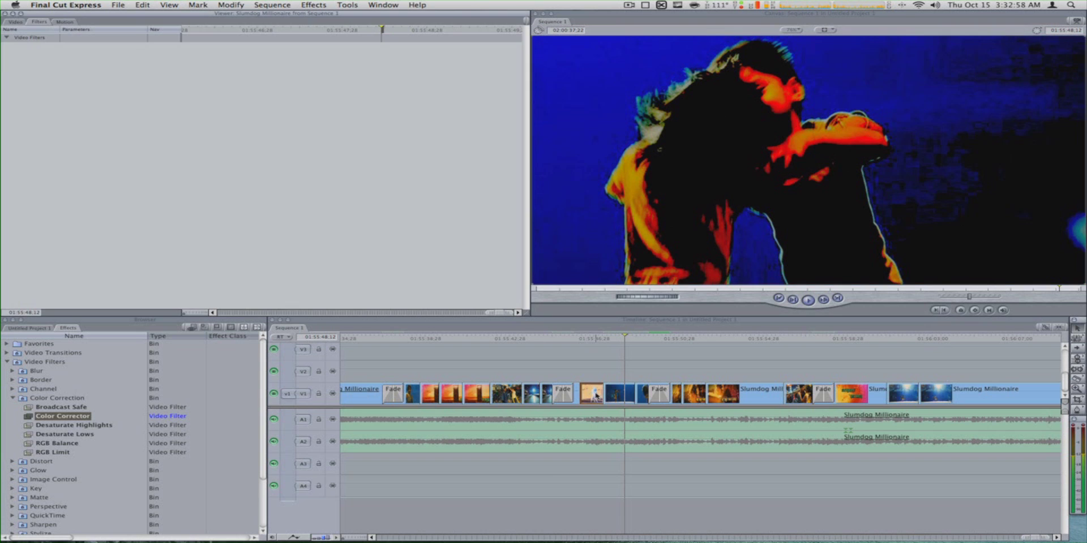
pyautogui.moveTo(359, 337); pyautogui.dragTo(347, 339)
pyautogui.press('Up')
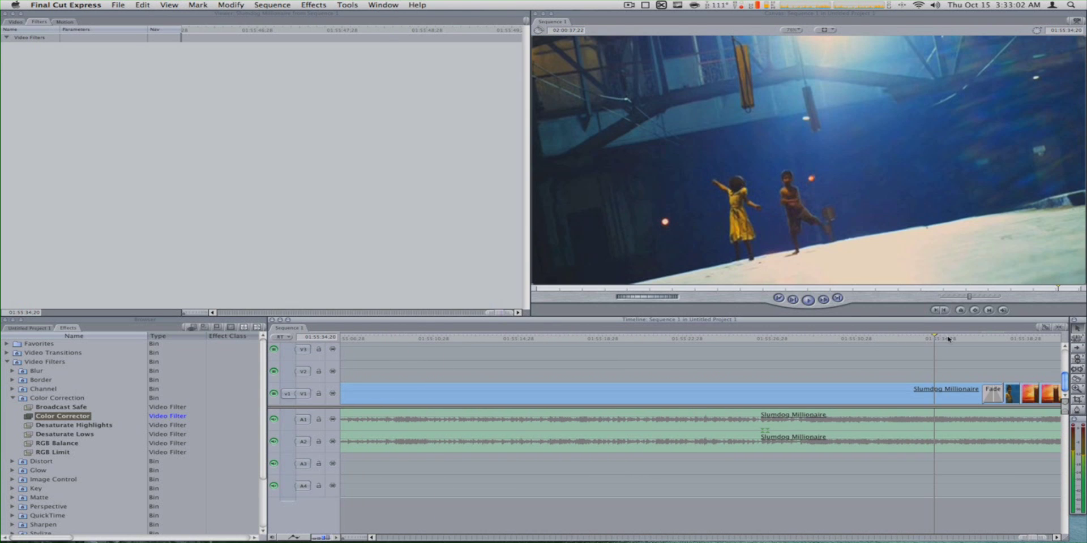
pyautogui.click(910, 338)
pyautogui.press('space')
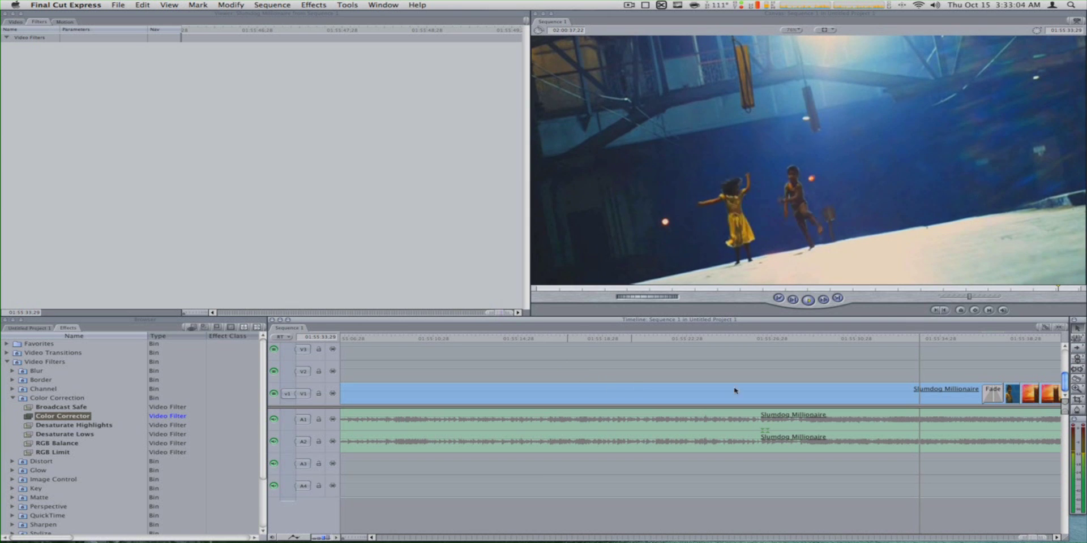
pyautogui.scroll(2, 654, 390)
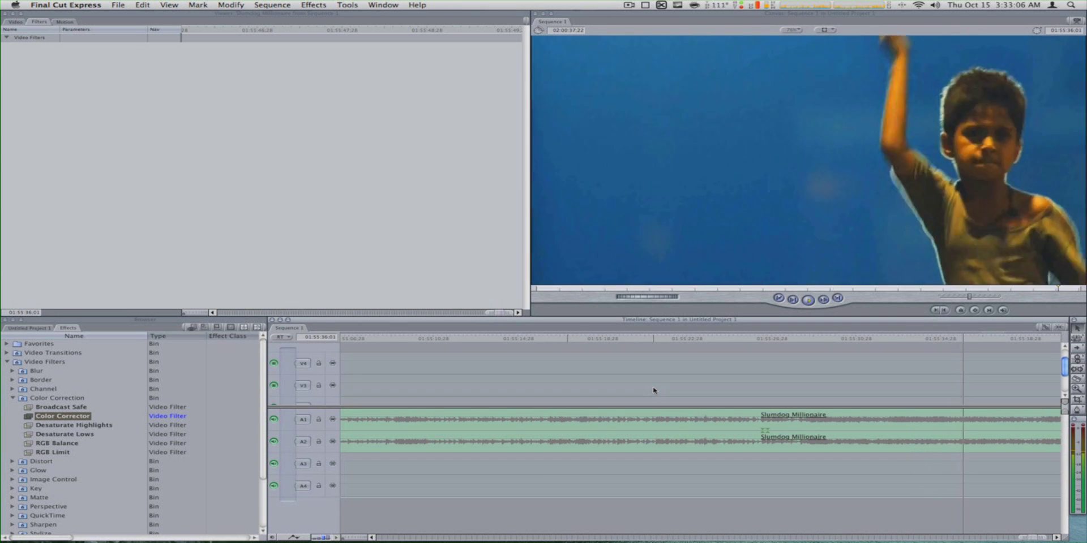
pyautogui.scroll(-2, 656, 390)
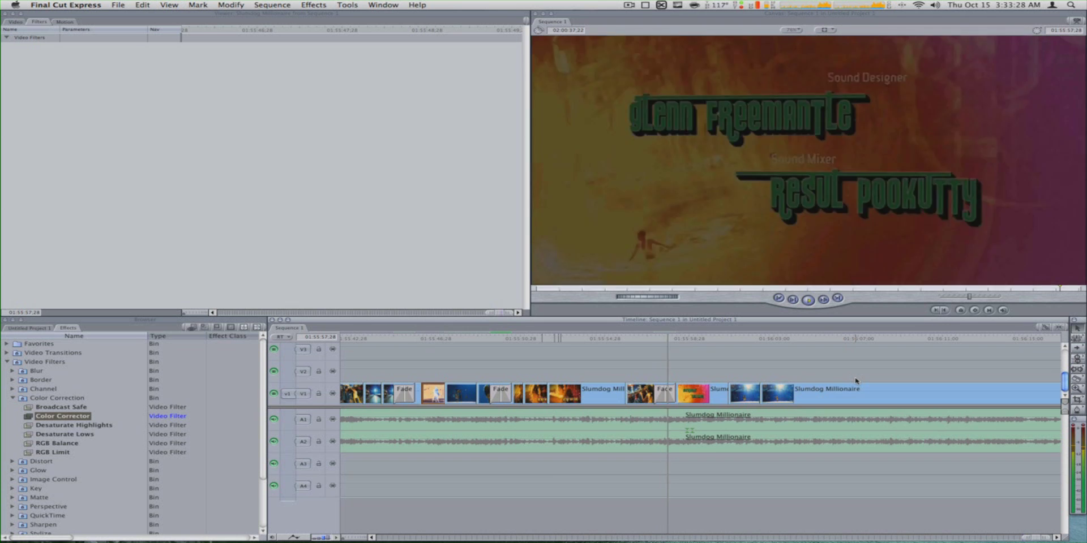
pyautogui.press('space')
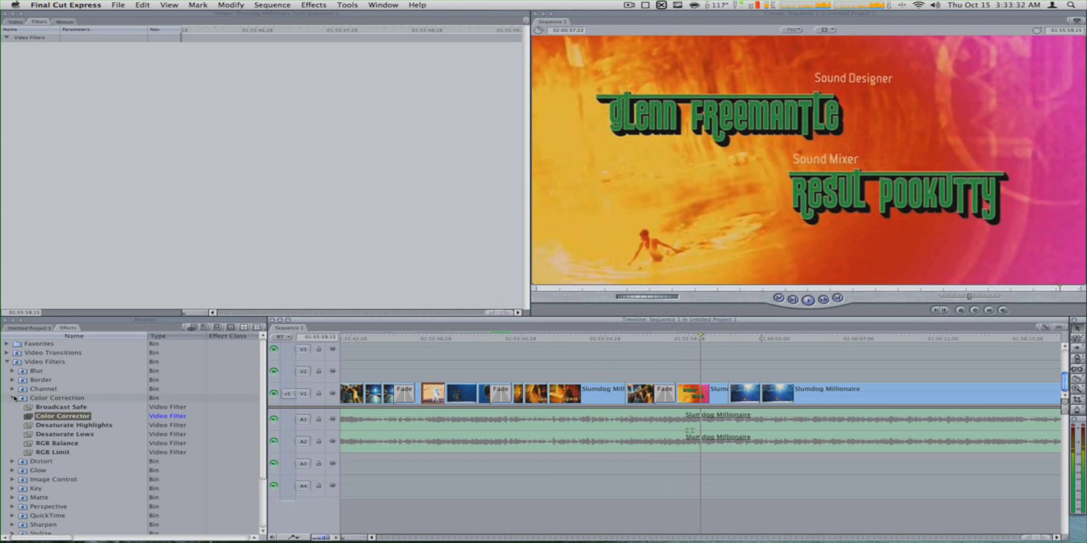
# Step: Collapse the Color Correction and Video Filters bins and return to the Untitled Project 1 media list
pyautogui.click(12, 398)
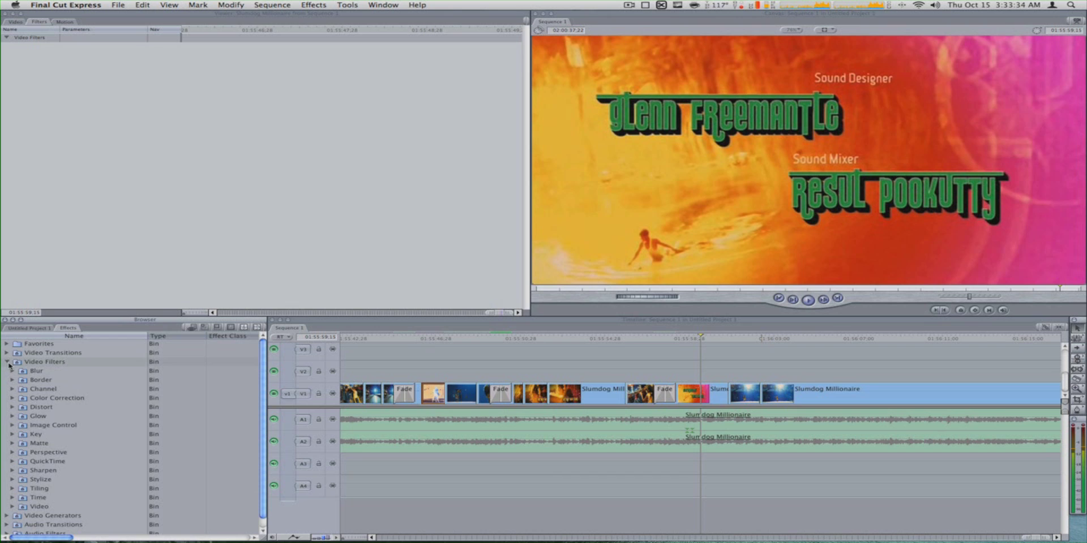
pyautogui.click(7, 362)
pyautogui.click(27, 329)
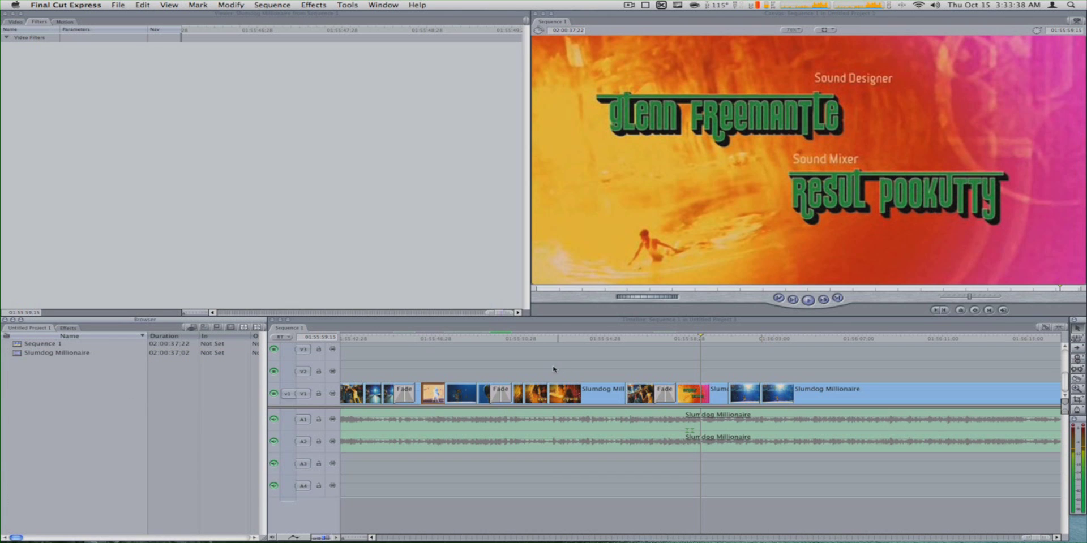
# Step: Look through the end of Sequence 1, from the Slumdog Millionaire title card to the scrolling cast credits and back to the title
pyautogui.hscroll(5, 732, 369)
pyautogui.click(786, 343)
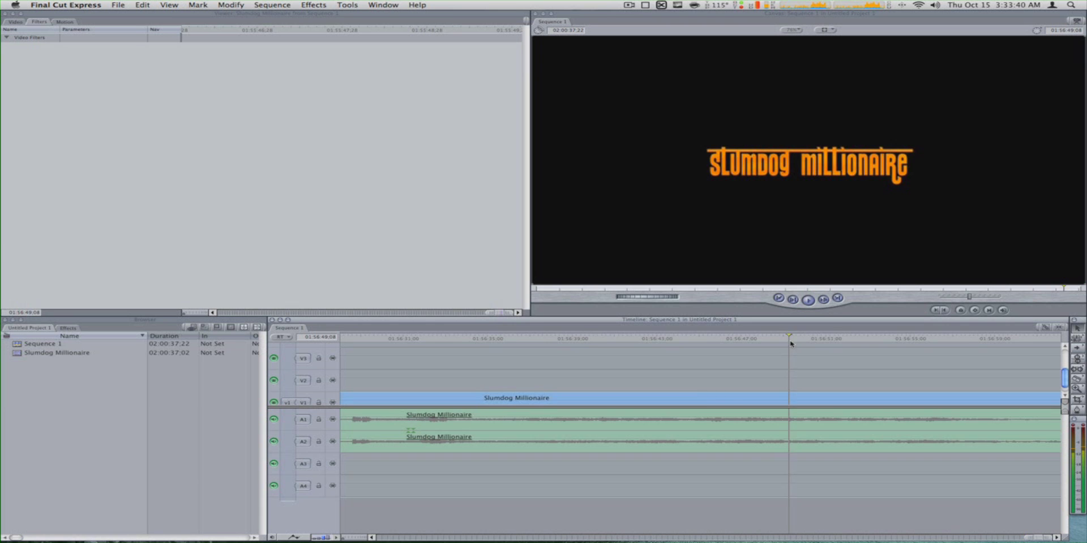
pyautogui.hscroll(2, 786, 343)
pyautogui.click(789, 343)
pyautogui.click(792, 343)
pyautogui.hscroll(-3, 798, 341)
pyautogui.click(776, 340)
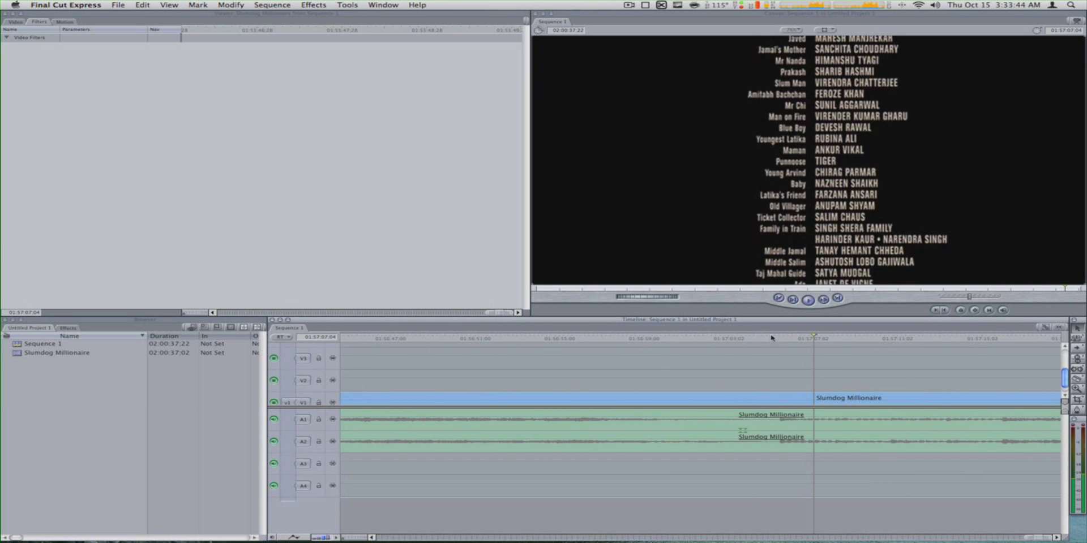
pyautogui.click(740, 340)
pyautogui.hscroll(-2, 736, 340)
pyautogui.click(690, 340)
pyautogui.click(650, 339)
pyautogui.hscroll(3, 649, 340)
pyautogui.hscroll(-5, 574, 341)
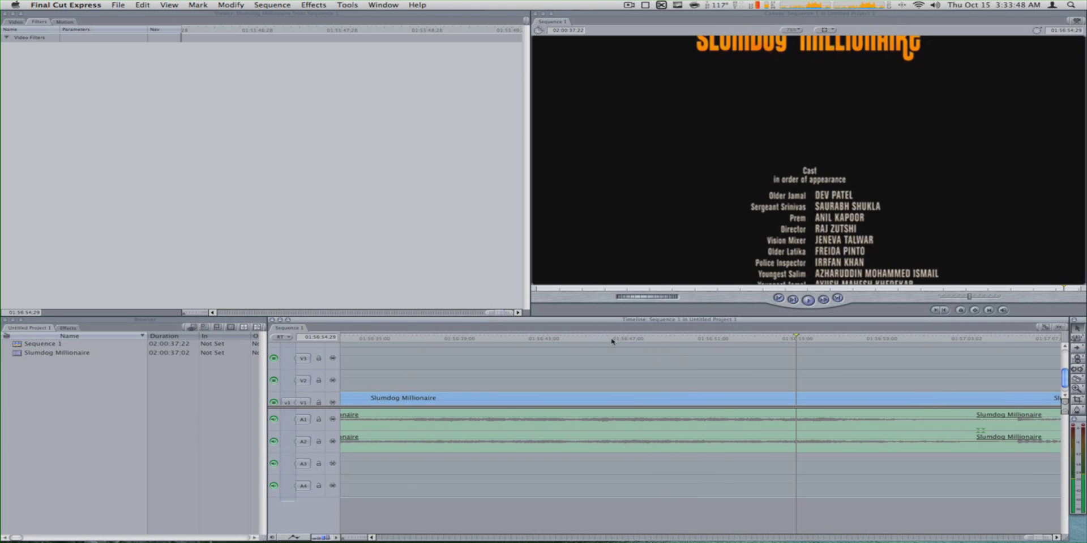
pyautogui.click(721, 337)
pyautogui.click(650, 336)
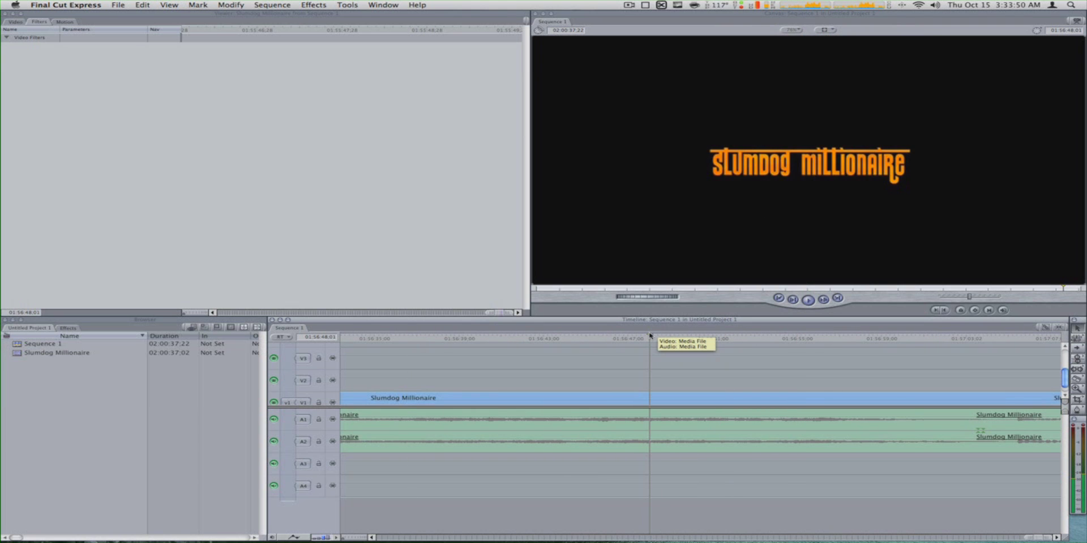
pyautogui.scroll(-1, 634, 375)
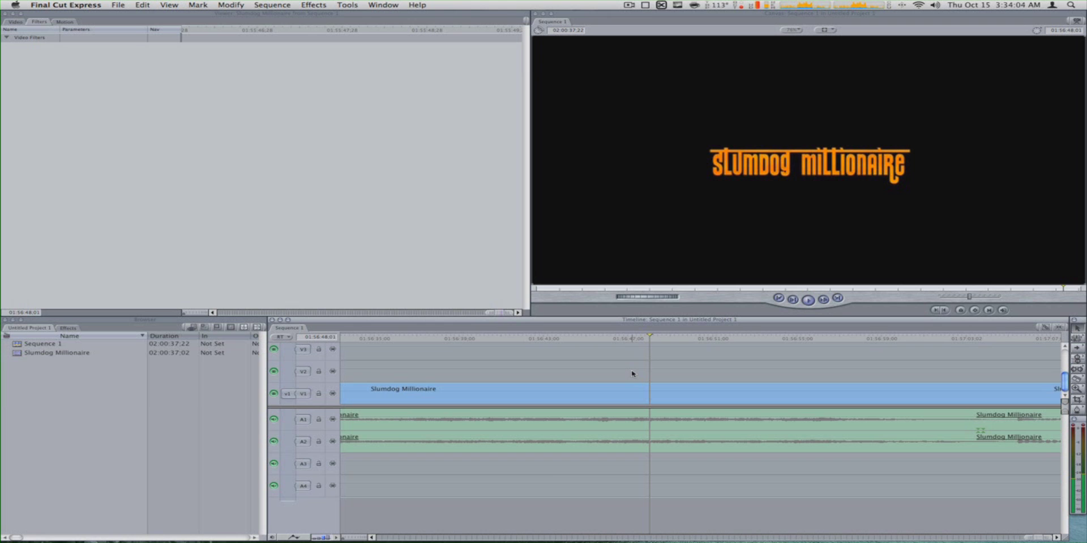
# Step: Mark the sequence's In point at 01:55:36.18, just before the first fade
pyautogui.hscroll(-15, 570, 339)
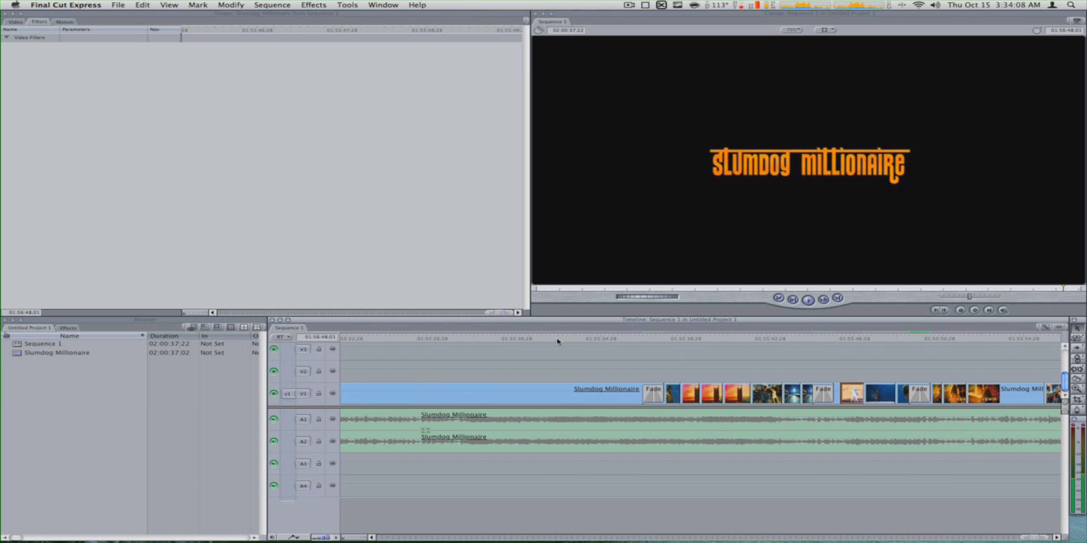
pyautogui.click(672, 339)
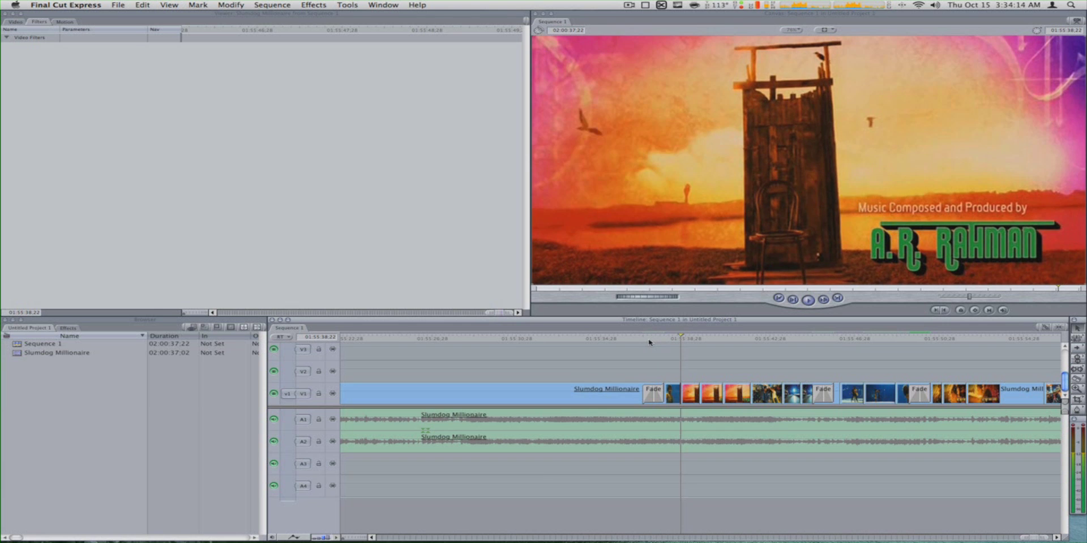
pyautogui.press('Up')
pyautogui.click(623, 340)
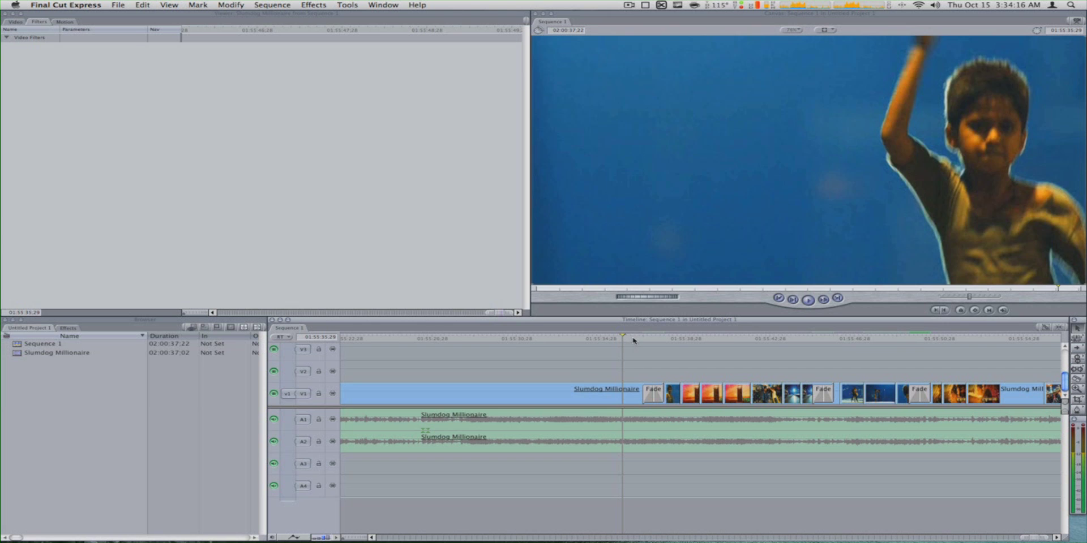
pyautogui.click(636, 339)
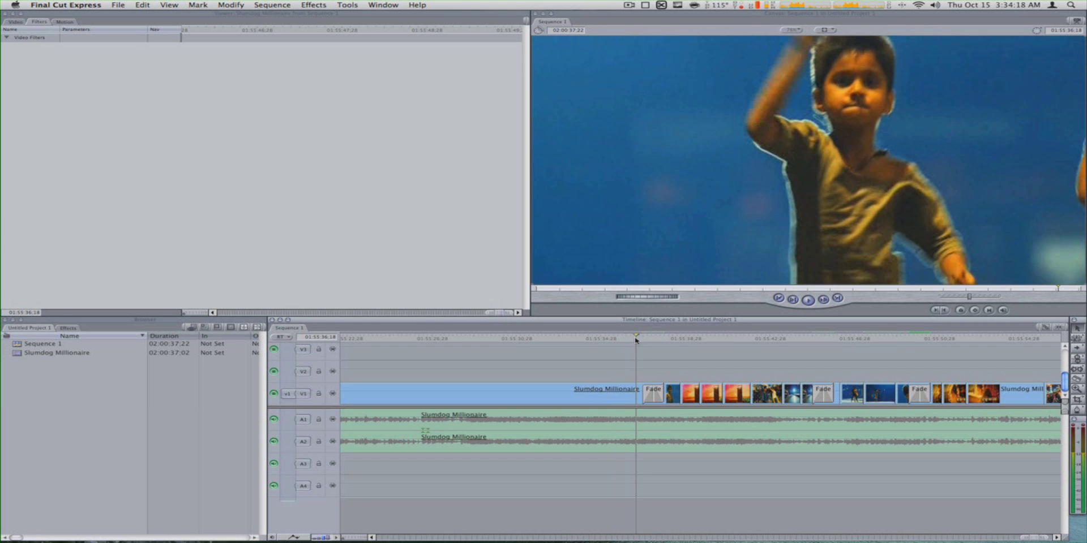
pyautogui.press('i')
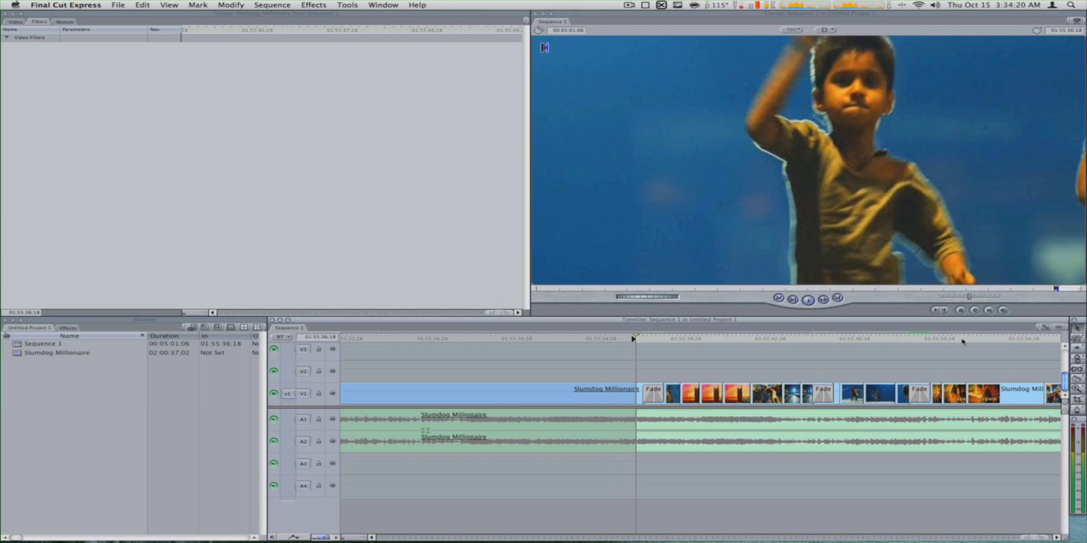
# Step: Mark the sequence's Out point at 01:55:52.05, shortly after the third fade
pyautogui.click(961, 340)
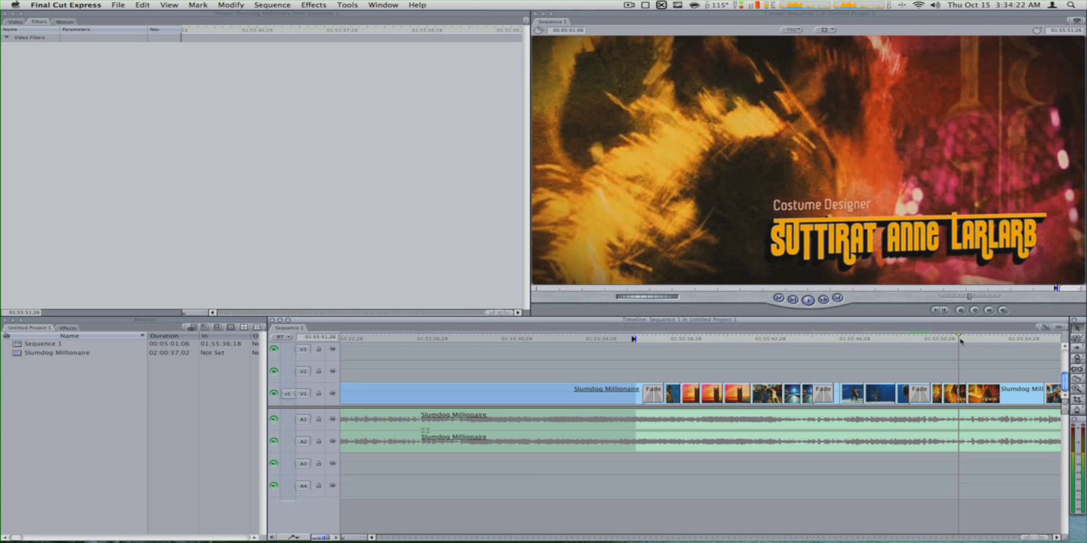
pyautogui.click(965, 340)
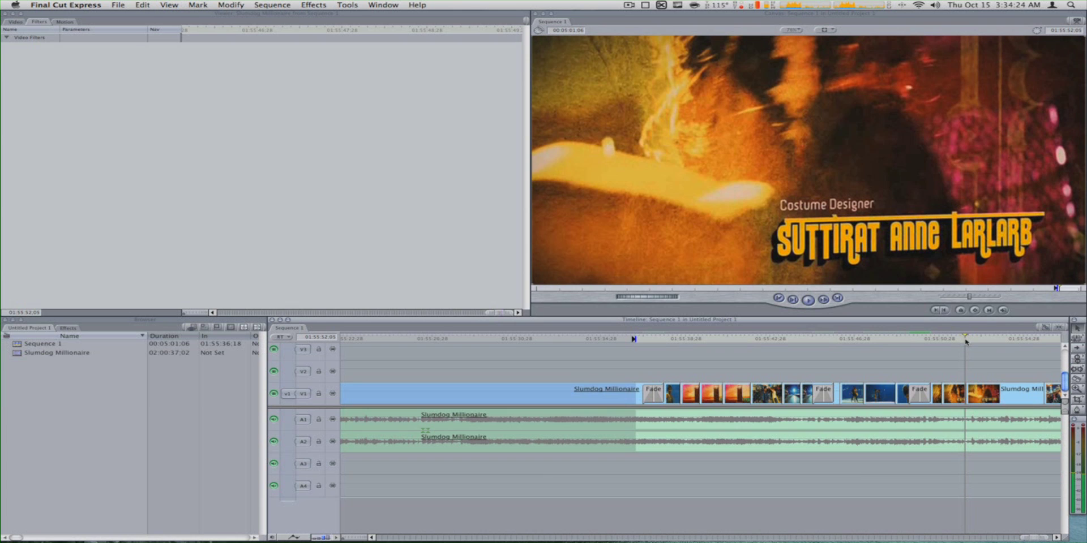
pyautogui.press('o')
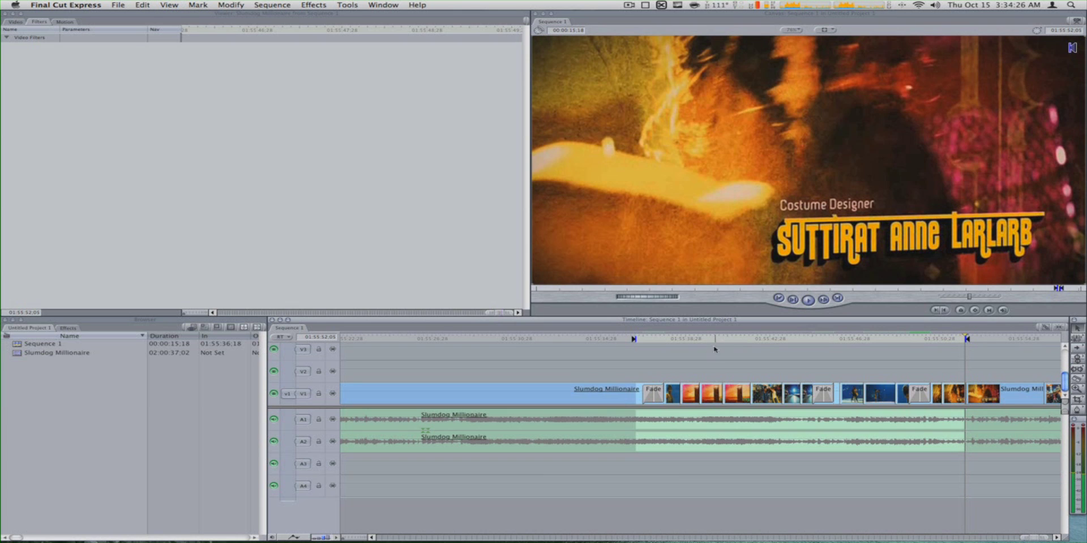
# Step: Mark the In point again at 01:55:36.18 and select the video segments, fades and audio between the marks
pyautogui.click(636, 340)
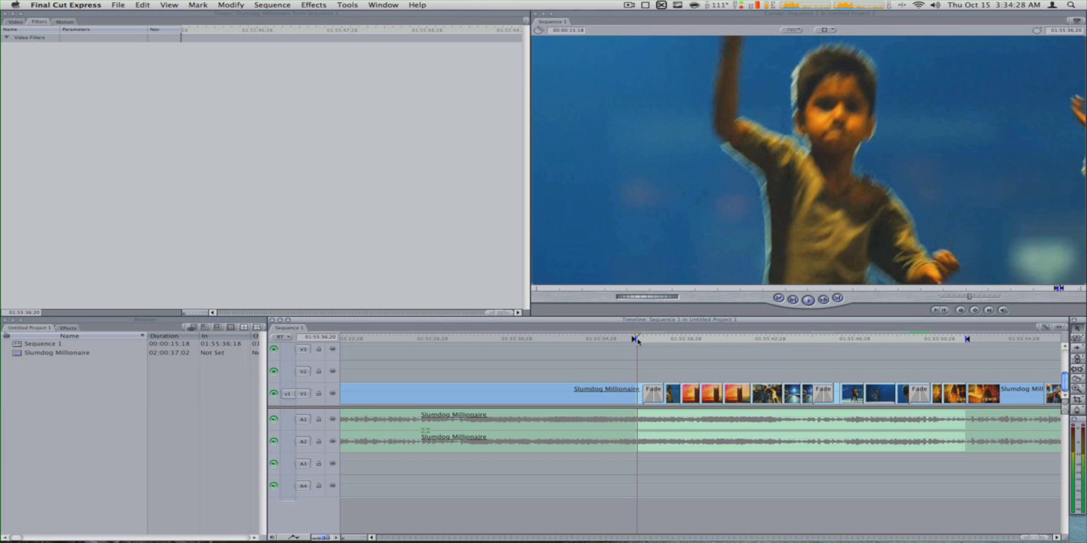
pyautogui.press('Left')
pyautogui.press('Left')
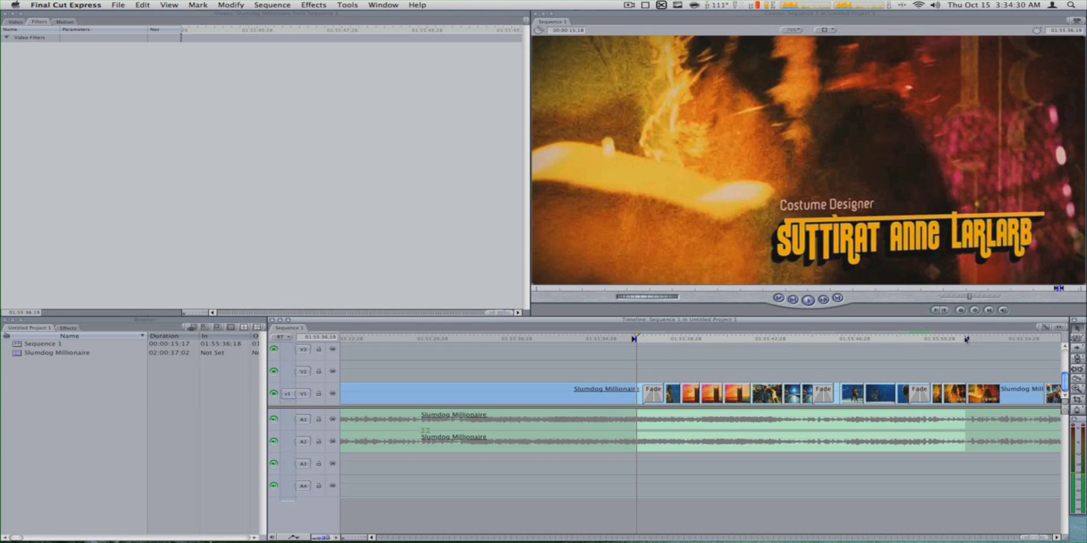
pyautogui.press('i')
pyautogui.moveTo(678, 356); pyautogui.dragTo(955, 454)
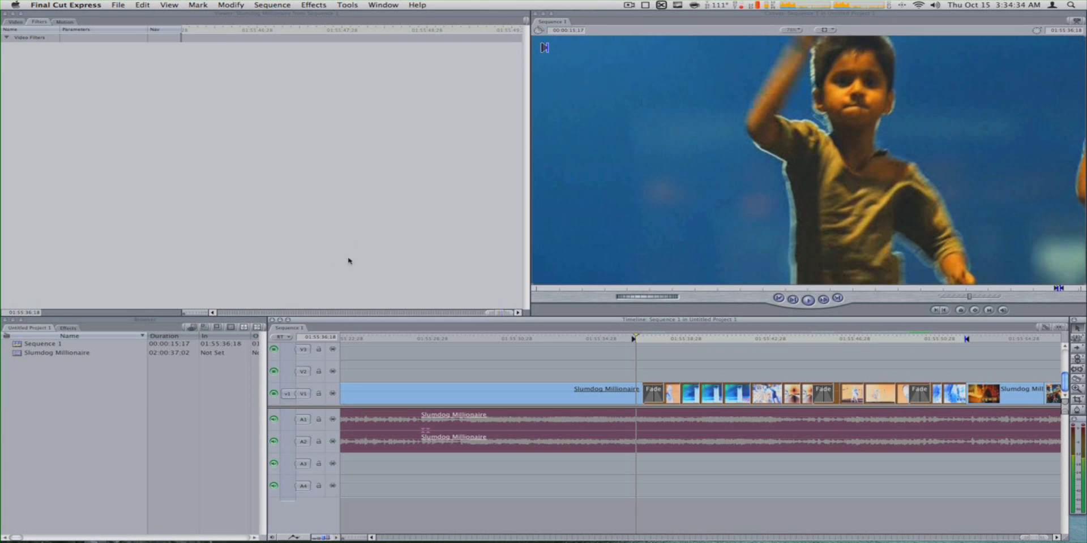
# Step: Export the marked range to the Desktop as a self-contained QuickTime movie with audio and video, named "ovie test demo"
pyautogui.click(119, 5)
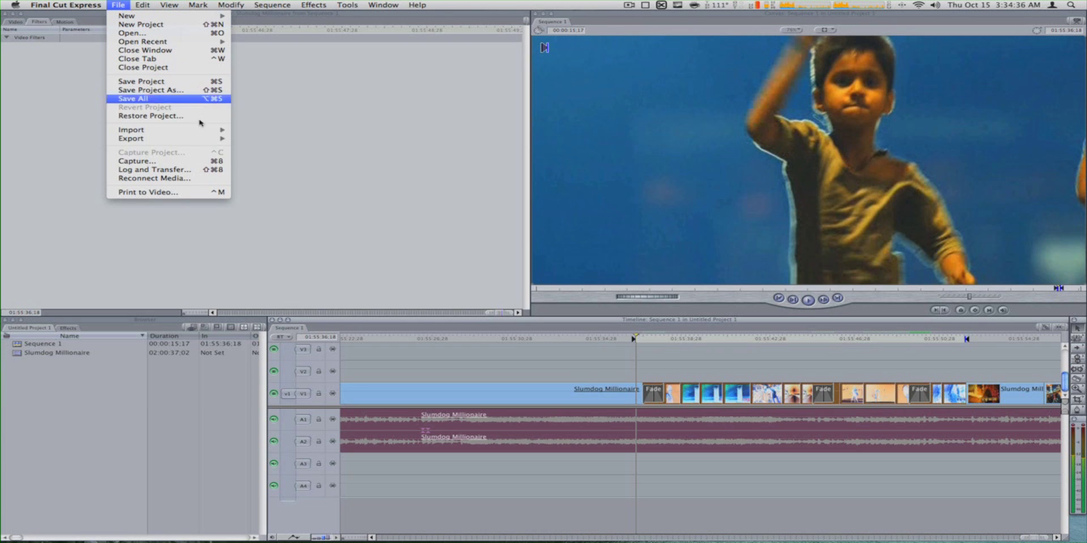
pyautogui.moveTo(214, 144)
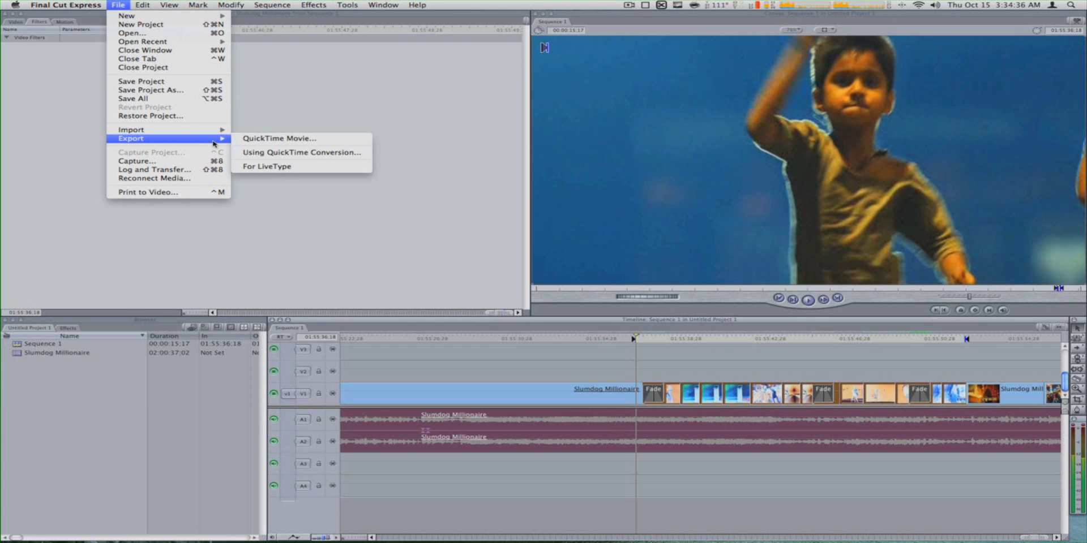
pyautogui.click(293, 141)
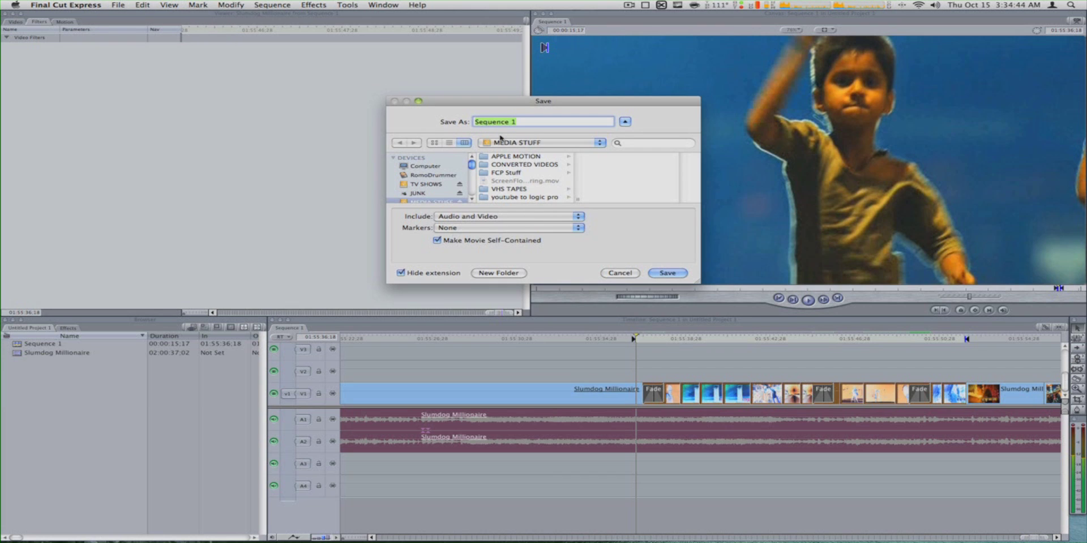
pyautogui.write('ovie test demo')
pyautogui.scroll(-3, 434, 176)
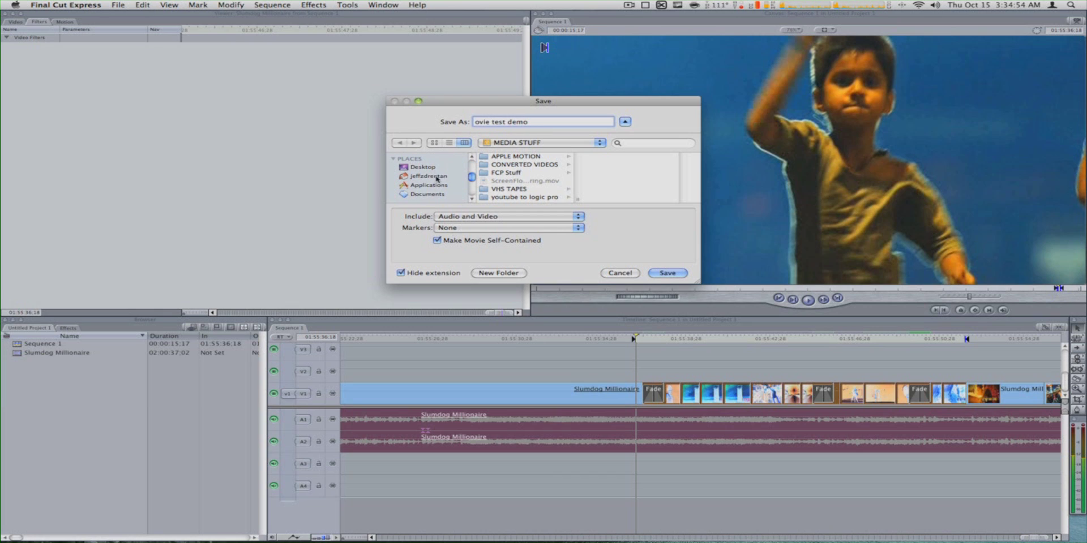
pyautogui.click(434, 167)
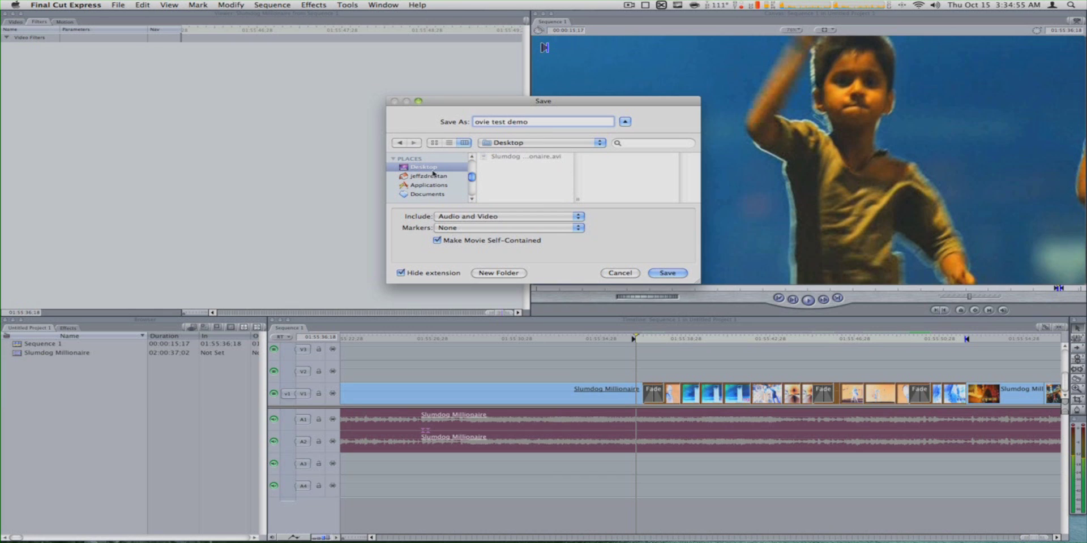
pyautogui.click(666, 274)
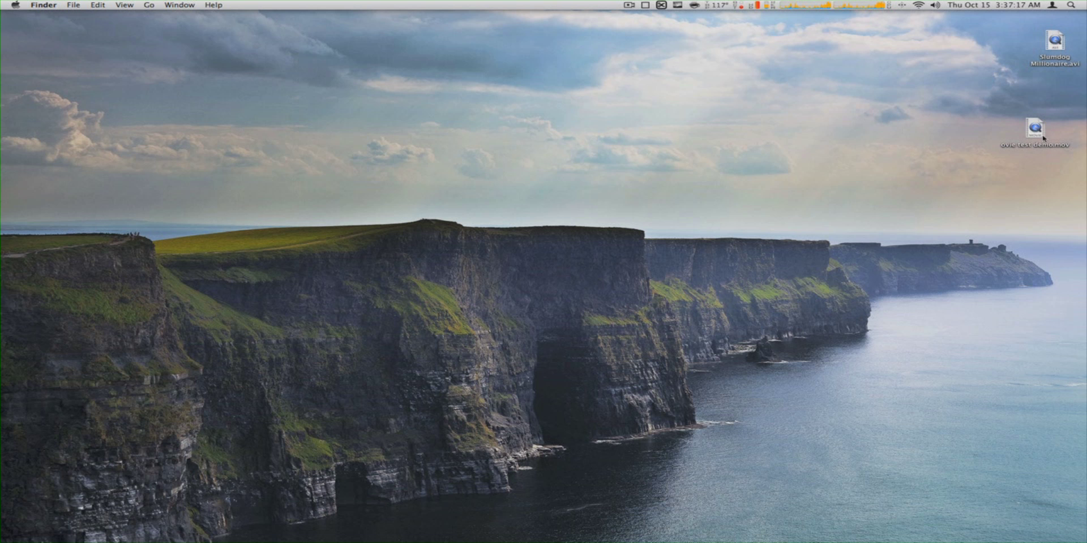
# Step: Move ovie test demo.mov to the upper middle of the desktop and play it in Quick Look
pyautogui.click(1039, 137)
pyautogui.moveTo(1040, 136); pyautogui.dragTo(461, 162)
pyautogui.click(456, 182)
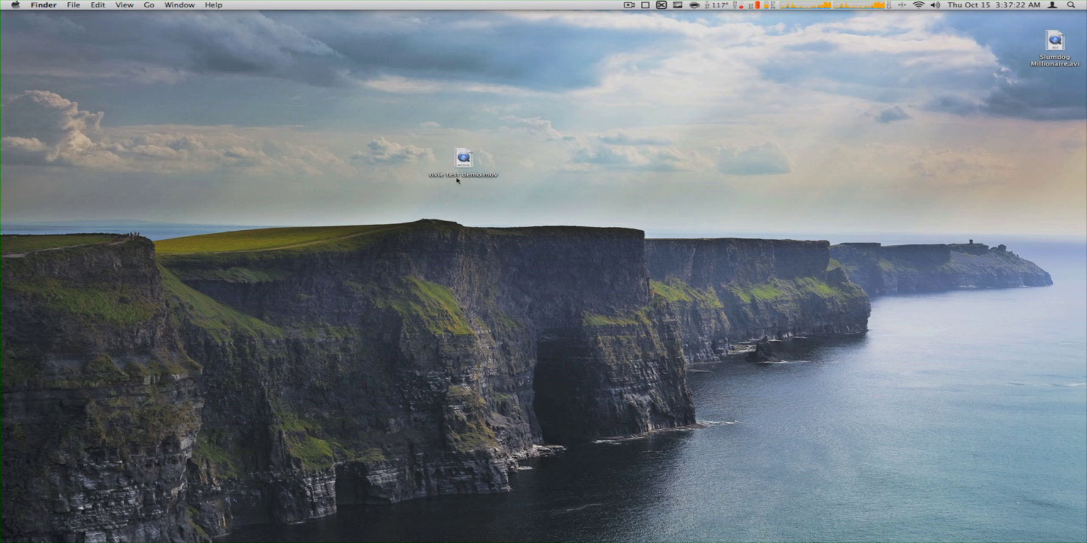
pyautogui.press('space')
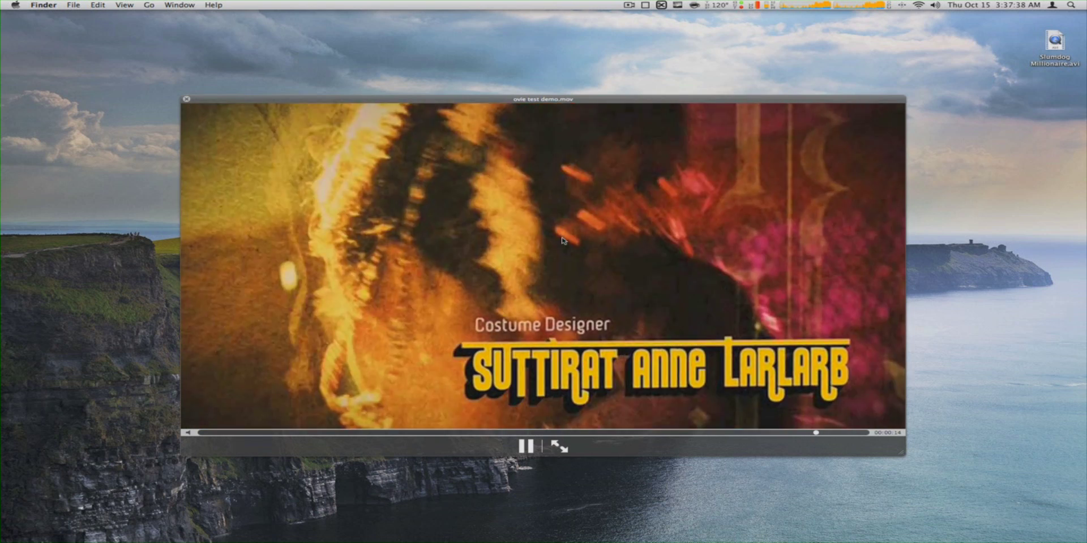
pyautogui.press('space')
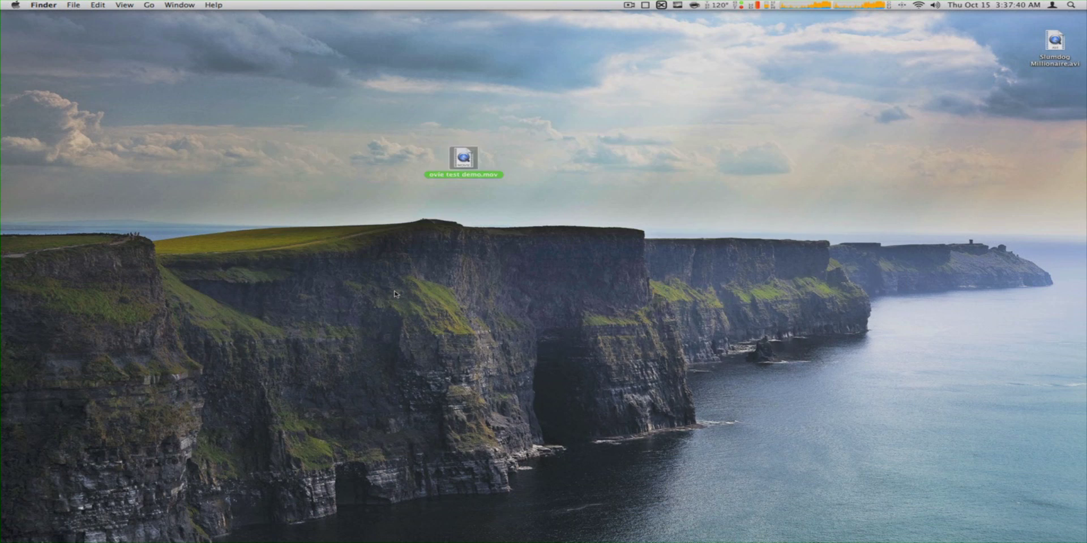
pyautogui.moveTo(459, 168); pyautogui.dragTo(544, 165)
pyautogui.click(538, 229)
pyautogui.click(549, 166)
pyautogui.click(551, 213)
pyautogui.click(545, 163)
pyautogui.click(548, 229)
pyautogui.click(549, 168)
pyautogui.click(549, 195)
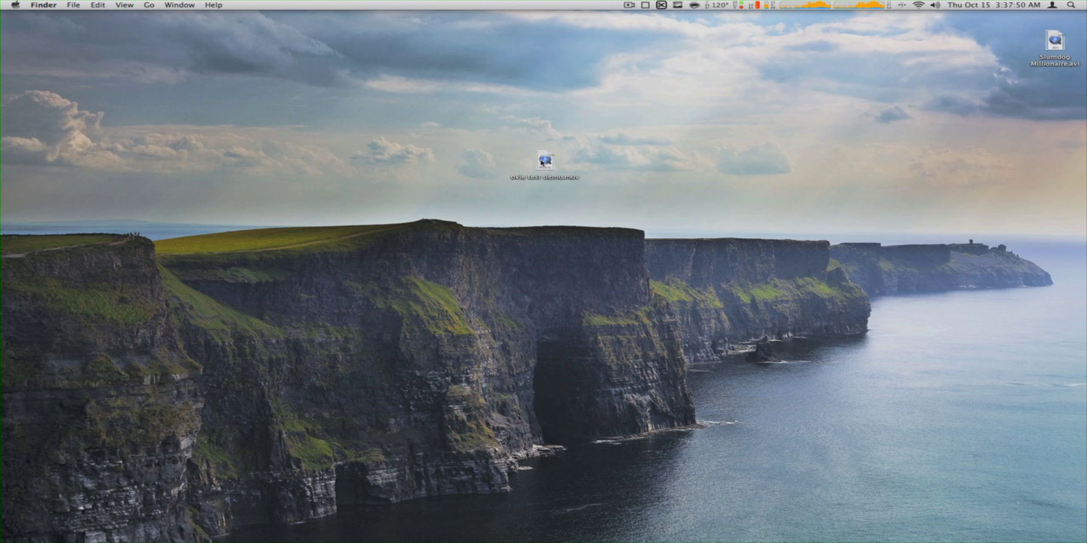
pyautogui.click(541, 162)
pyautogui.click(541, 191)
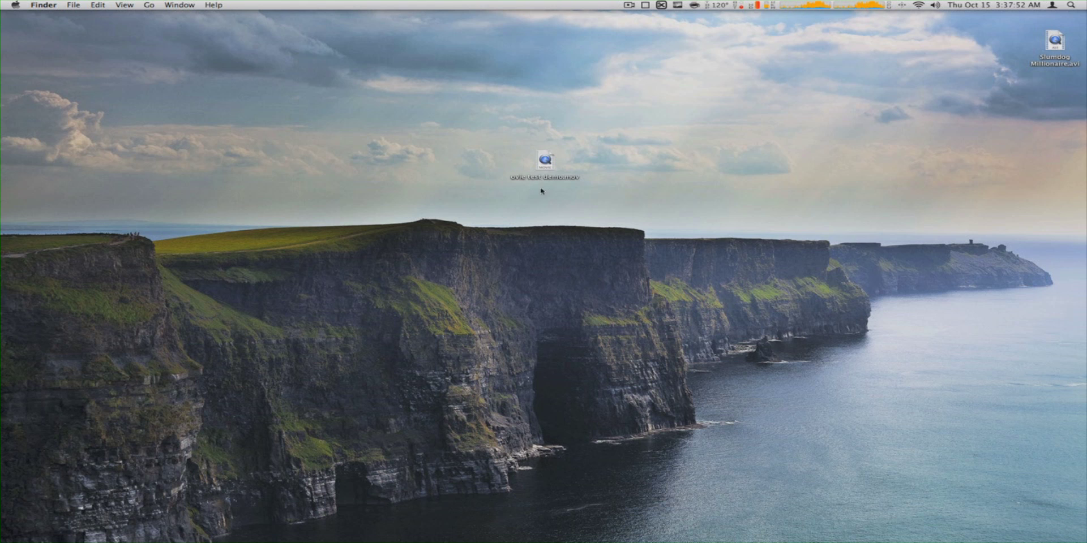
pyautogui.click(542, 154)
pyautogui.click(517, 189)
pyautogui.click(542, 158)
# Step: Switch to Compressor and add ovie test demo.mov from the desktop to the untitled batch
pyautogui.moveTo(542, 159); pyautogui.dragTo(880, 125)
pyautogui.click(857, 223)
pyautogui.moveTo(413, 538)
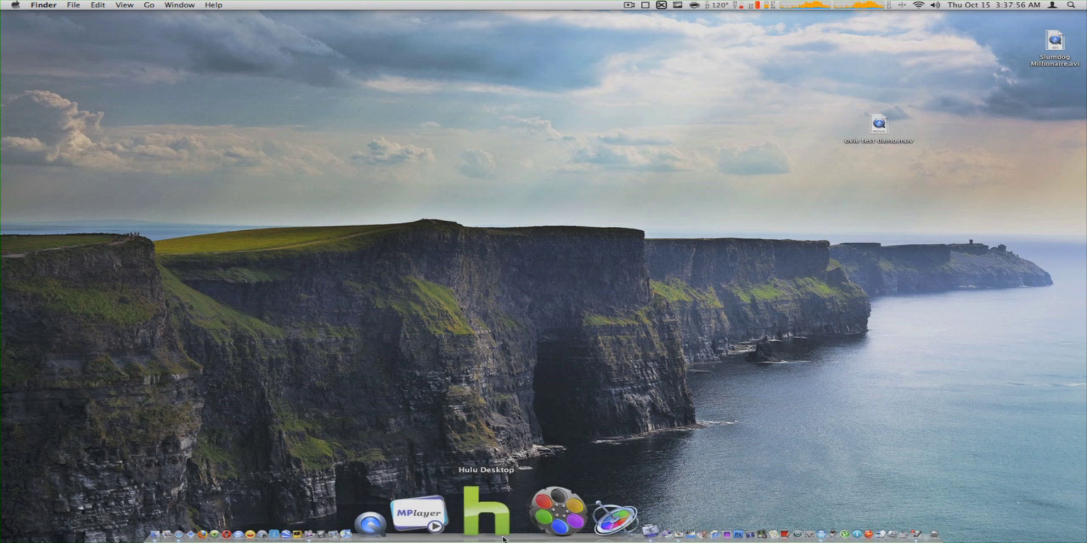
pyautogui.click(551, 512)
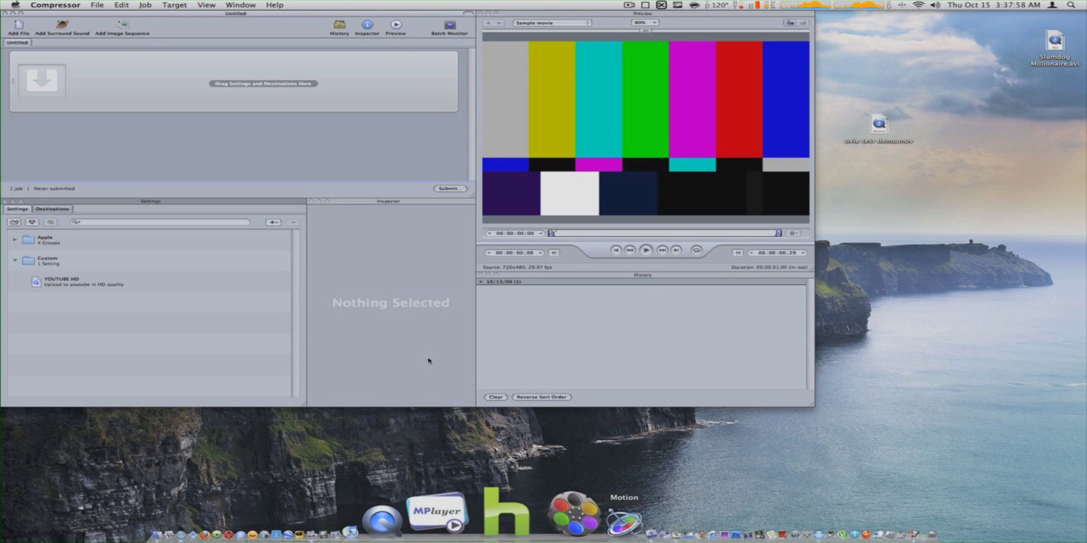
pyautogui.moveTo(875, 128); pyautogui.dragTo(149, 94)
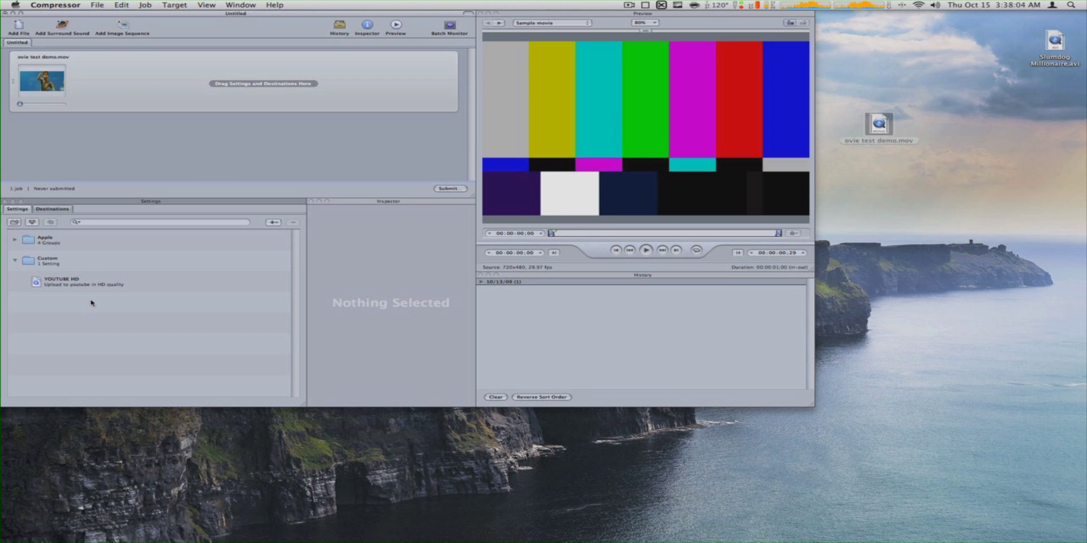
# Step: Apply the custom YOUTUBE HD setting to the ovie test demo.mov job
pyautogui.click(38, 285)
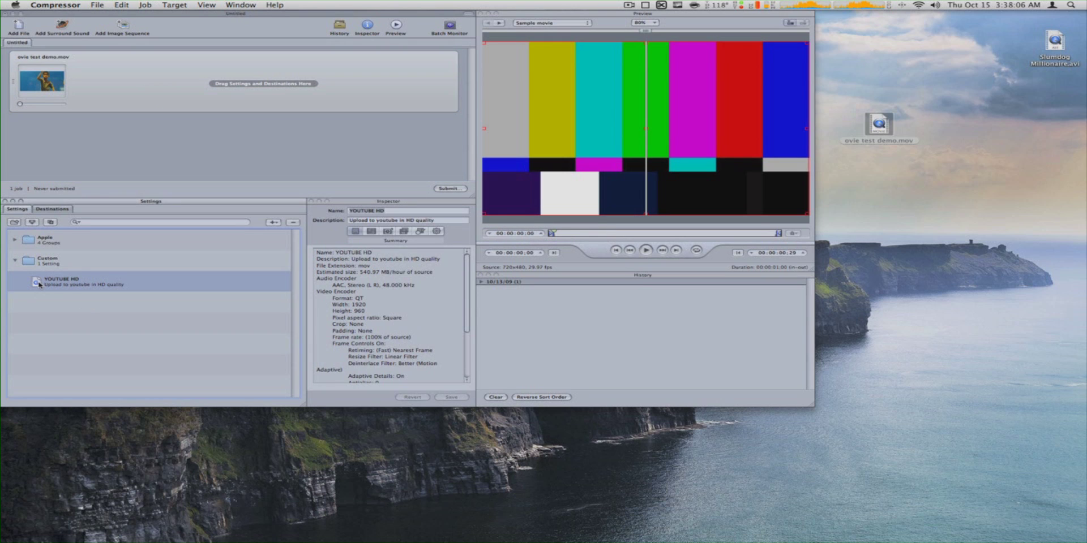
pyautogui.moveTo(215, 149); pyautogui.dragTo(287, 81)
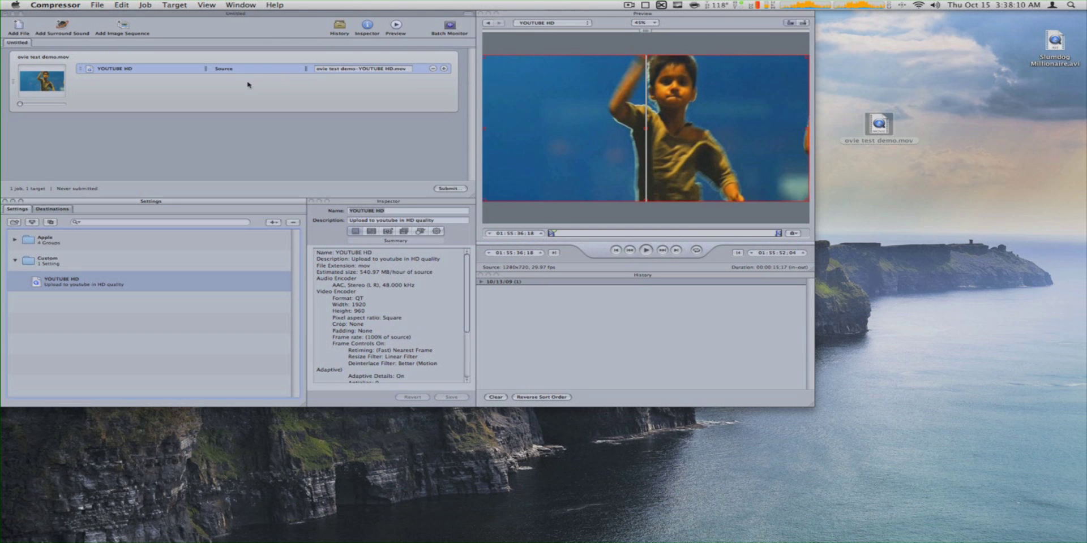
pyautogui.click(216, 81)
# Step: Review the H.264 video compression settings and the estimated file size for the job's YOUTUBE HD target
pyautogui.click(228, 69)
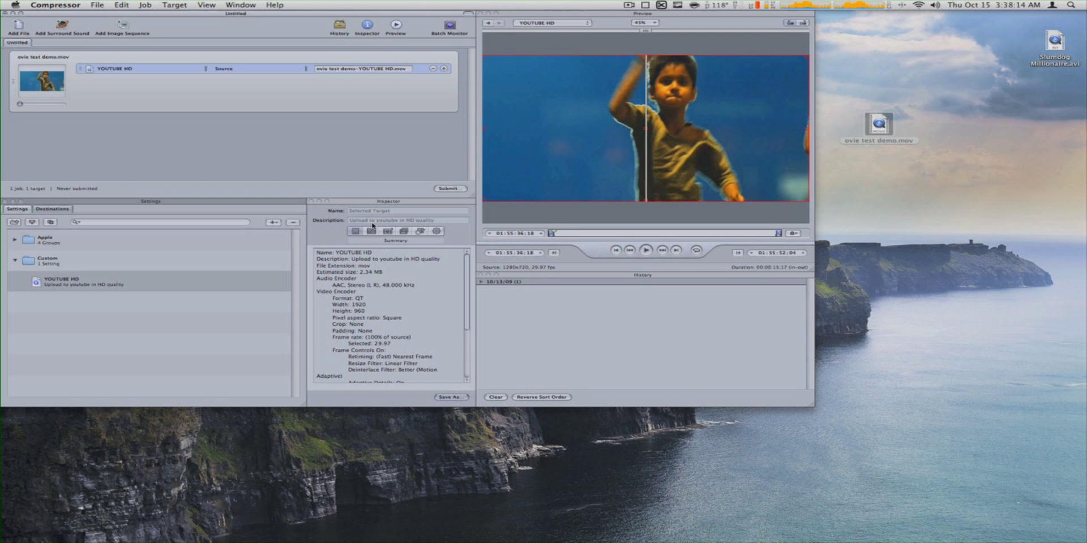
pyautogui.click(371, 230)
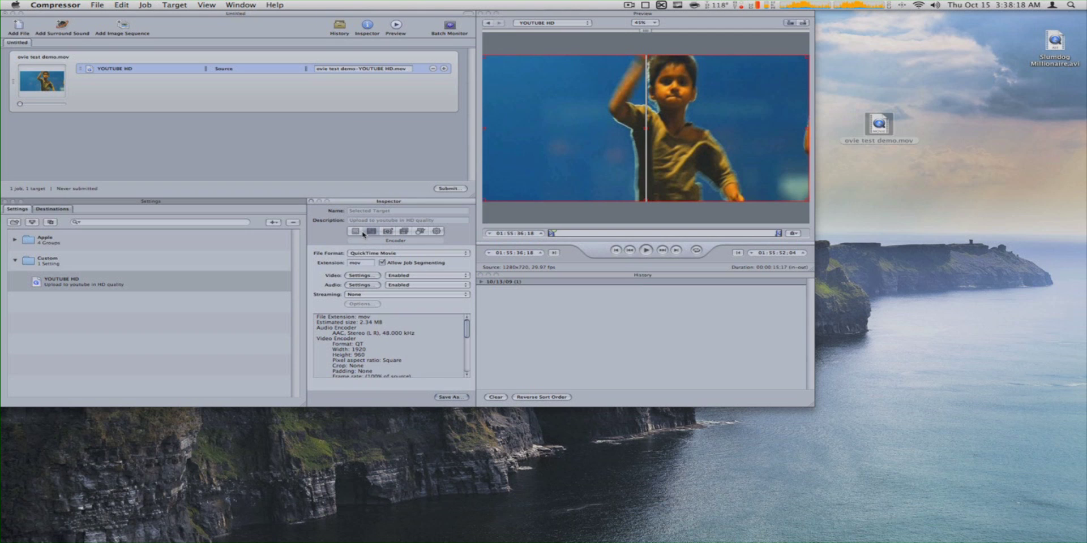
pyautogui.click(359, 276)
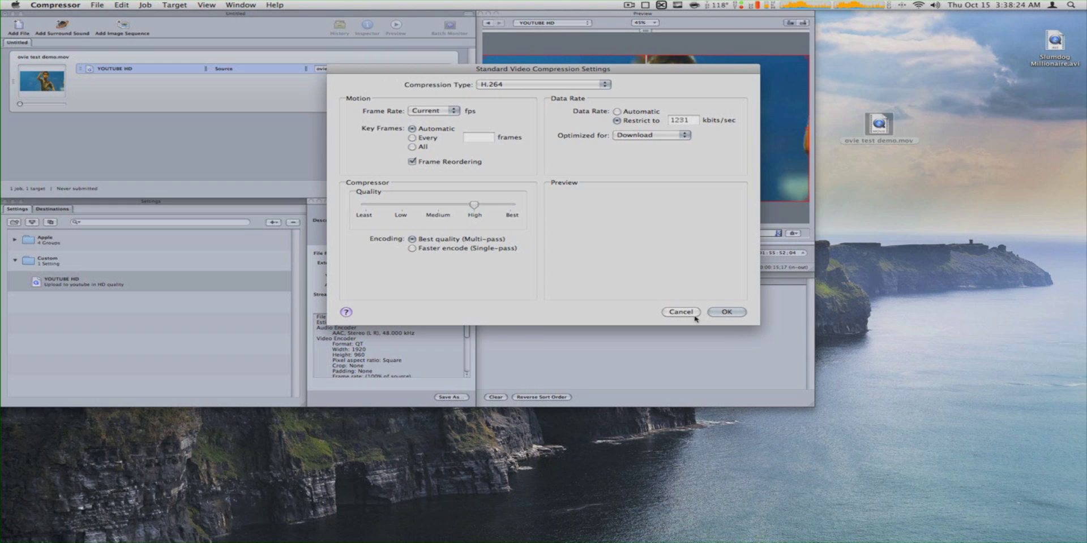
pyautogui.click(729, 312)
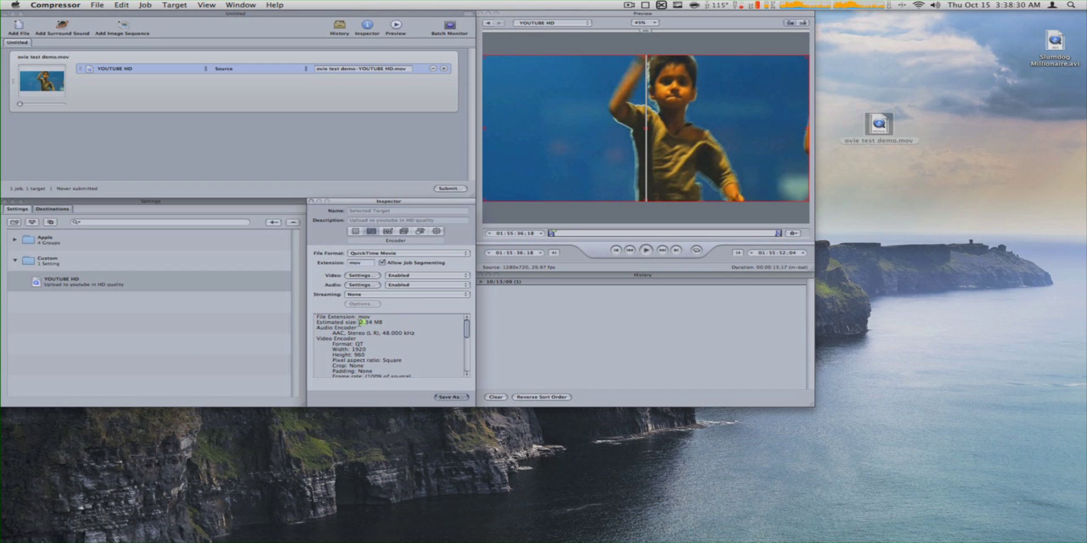
pyautogui.moveTo(373, 323); pyautogui.dragTo(348, 322)
# Step: Restrict the target's H.264 video data rate to 3652 kbits/sec
pyautogui.click(360, 275)
pyautogui.click(612, 120)
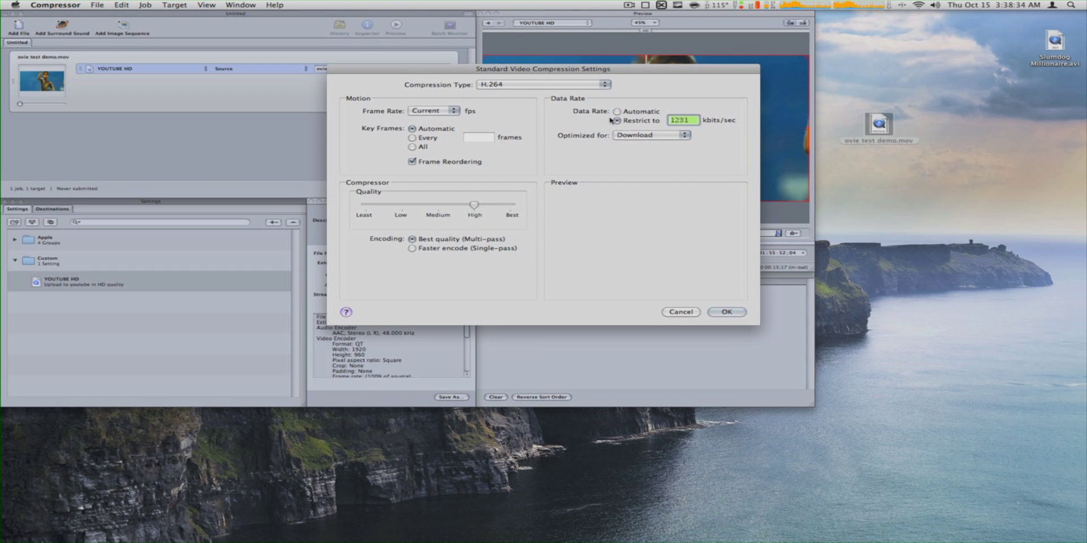
pyautogui.write('3652')
pyautogui.press('Return')
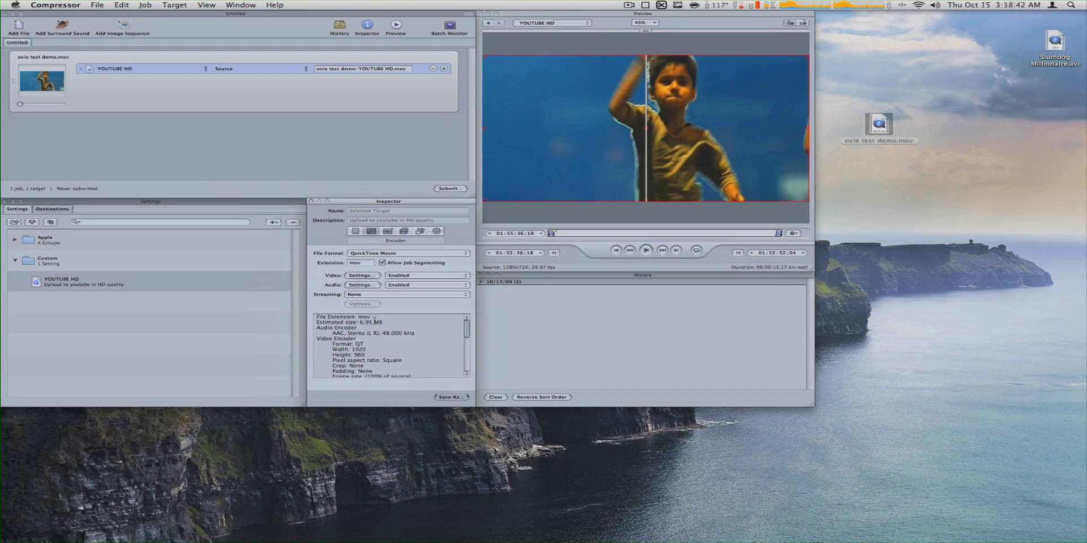
# Step: Lower the target's video data rate limit to reduce the estimated file size
pyautogui.click(361, 275)
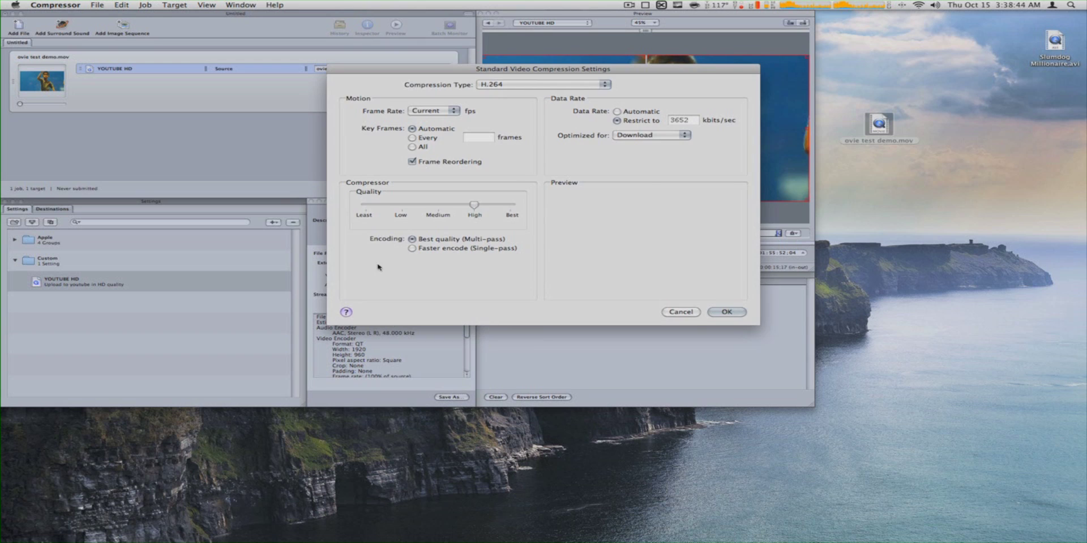
pyautogui.click(672, 121)
pyautogui.click(727, 312)
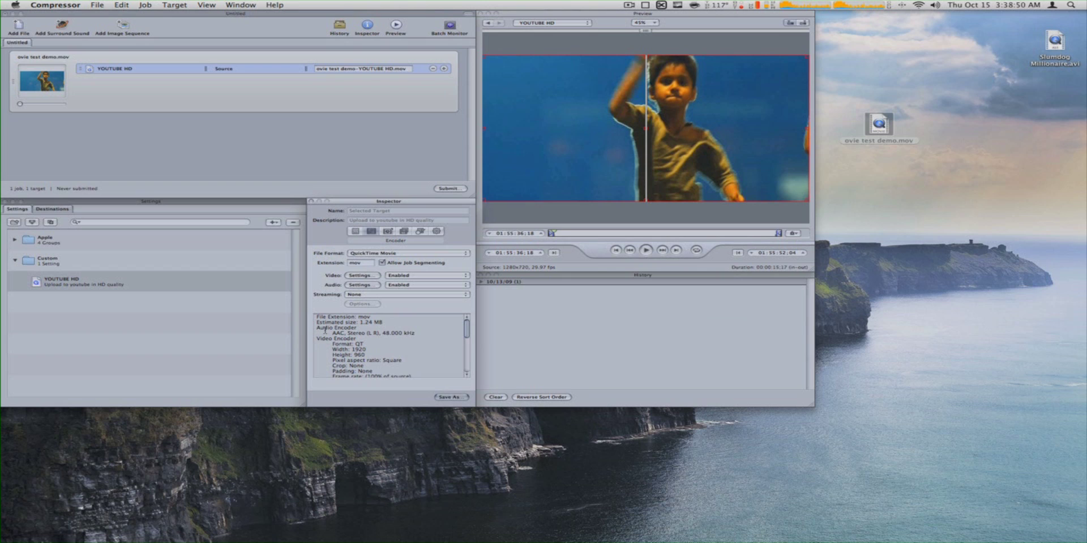
# Step: Set the YOUTUBE HD target's restricted video data rate to 635 kbits/sec
pyautogui.click(375, 275)
pyautogui.click(686, 121)
pyautogui.write('635')
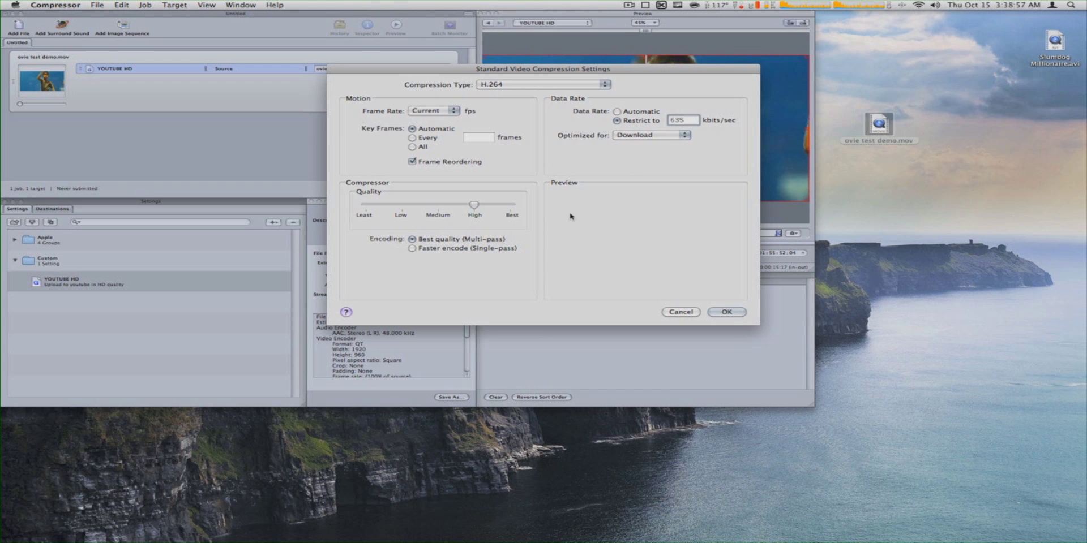
pyautogui.press('Return')
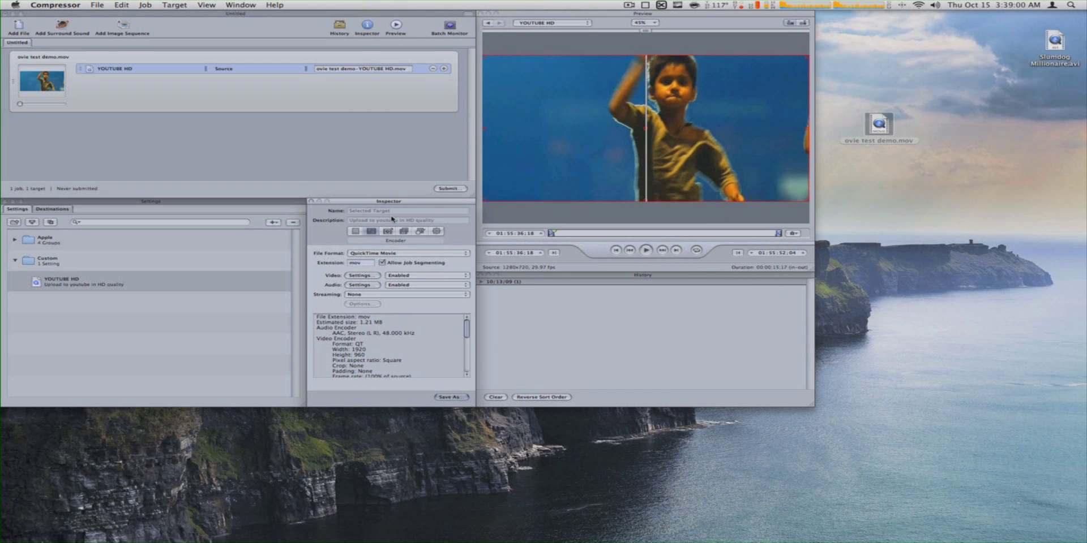
# Step: Submit the batch for encoding as "Untitled" on This Computer with High priority
pyautogui.click(447, 189)
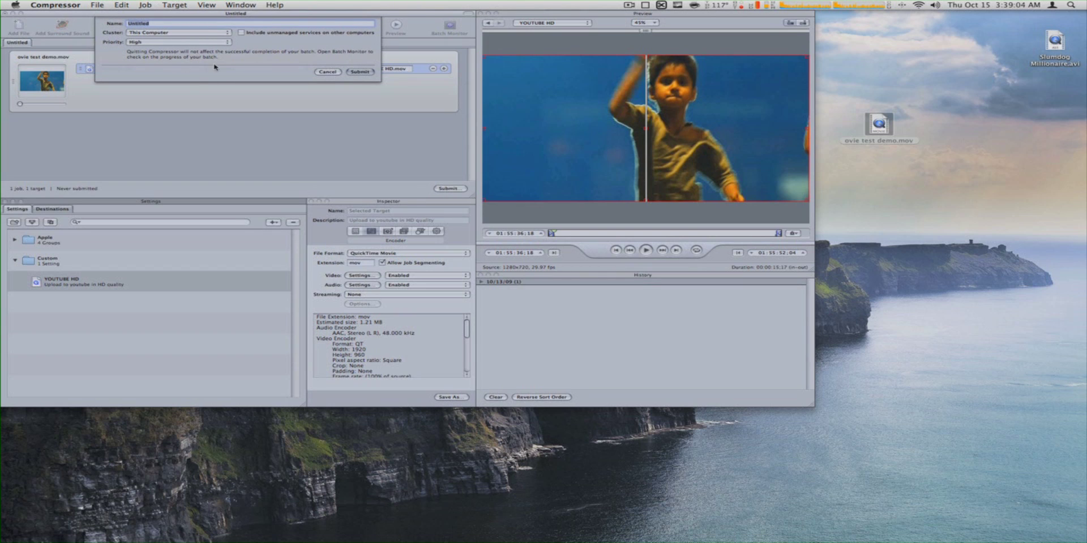
pyautogui.click(359, 71)
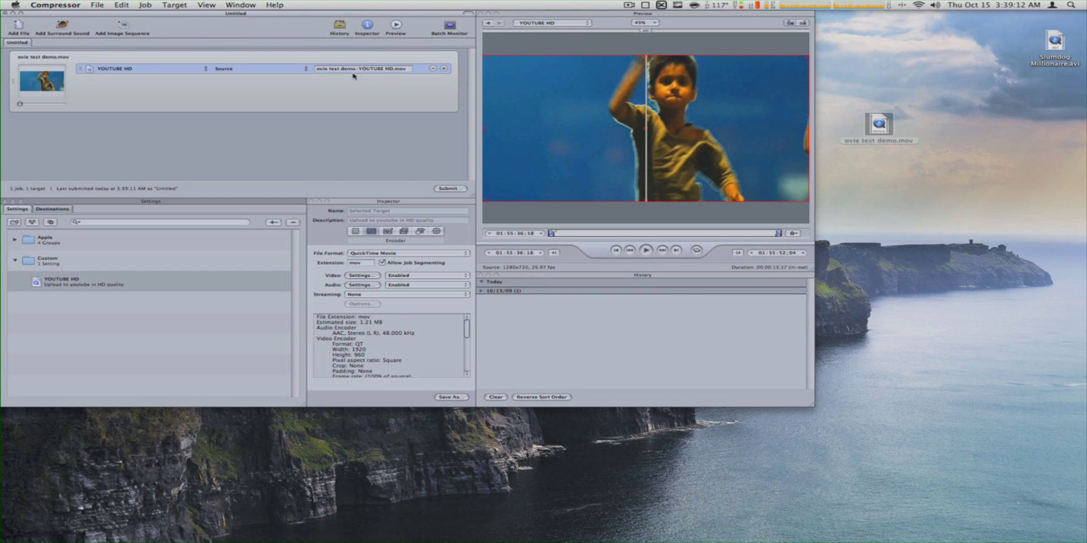
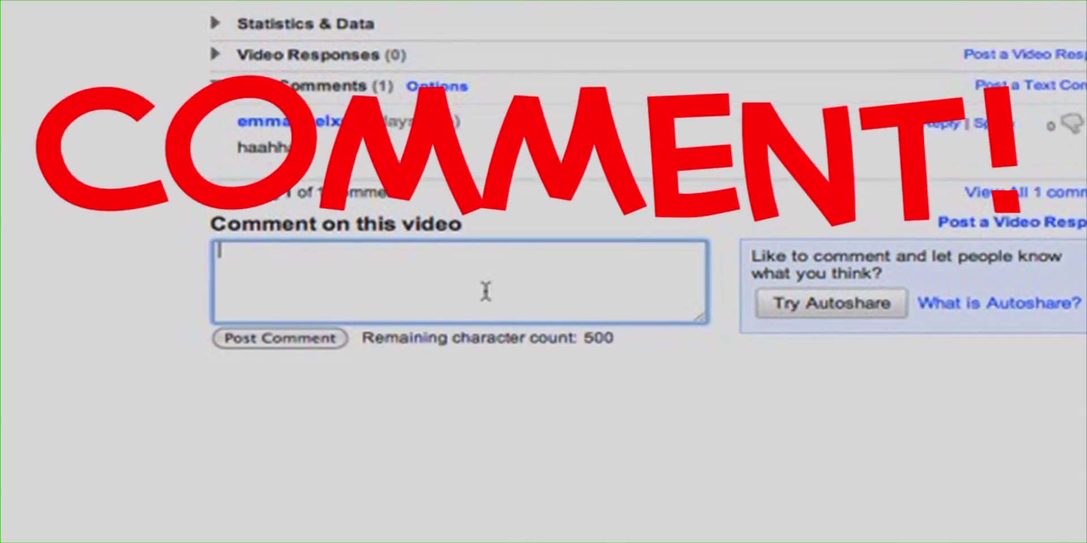
# Step: On the YouTube video page, post the comment "U SUCK!" and rate the video five stars
pyautogui.write('U SUCK')
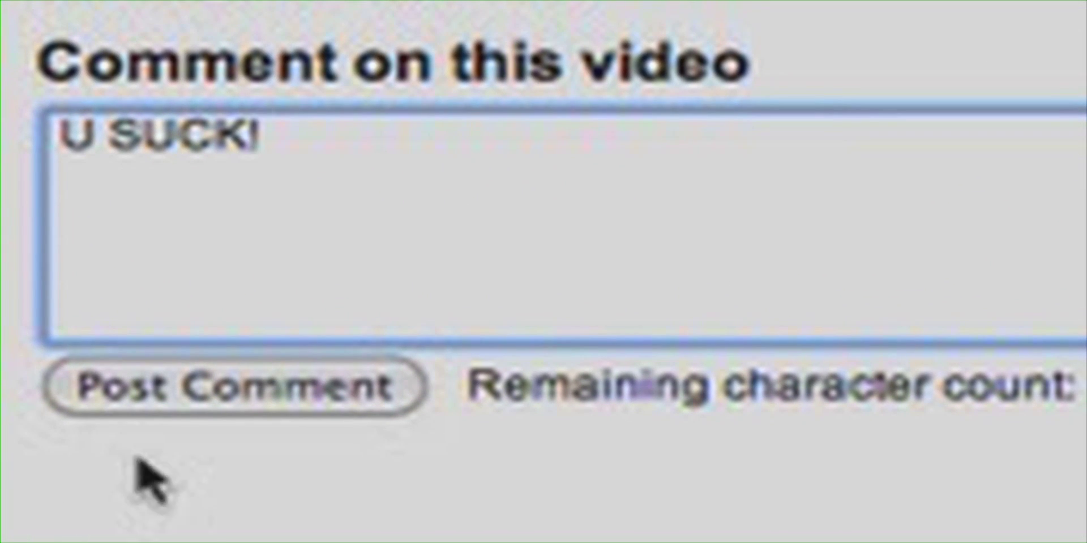
pyautogui.click(209, 399)
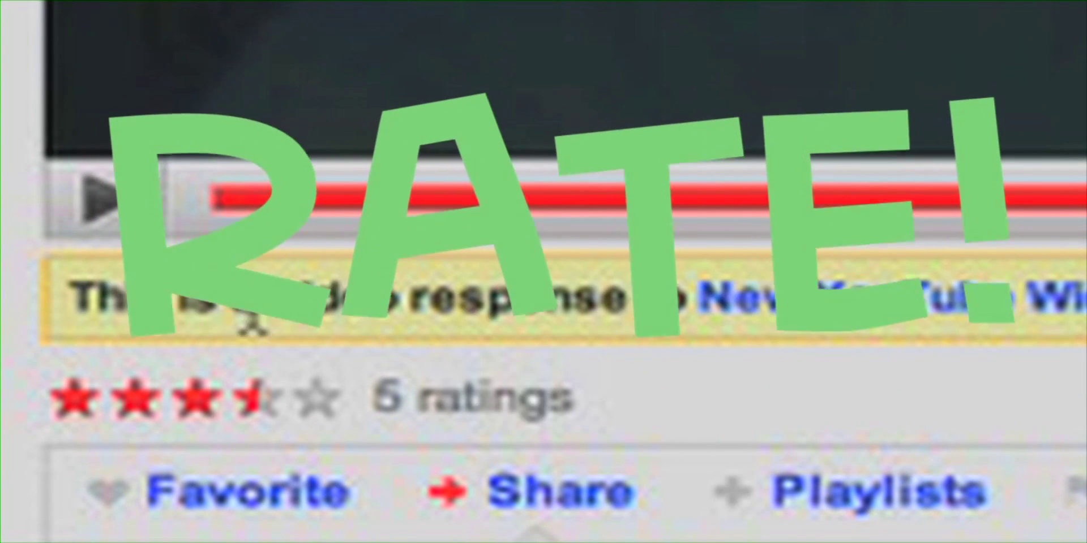
pyautogui.click(332, 393)
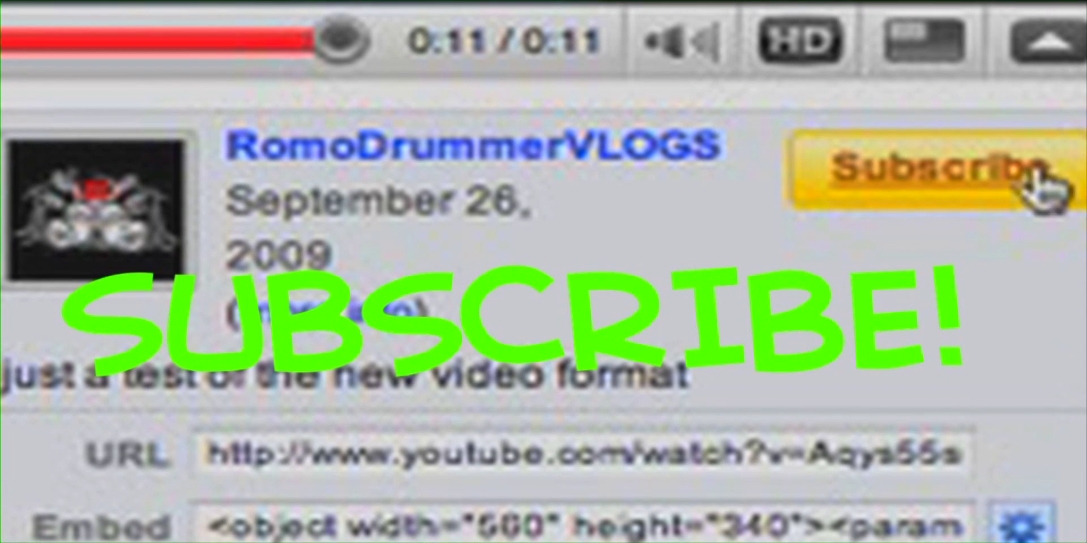
# Step: Subscribe to the video's channel and add the video to Favorites
pyautogui.click(982, 175)
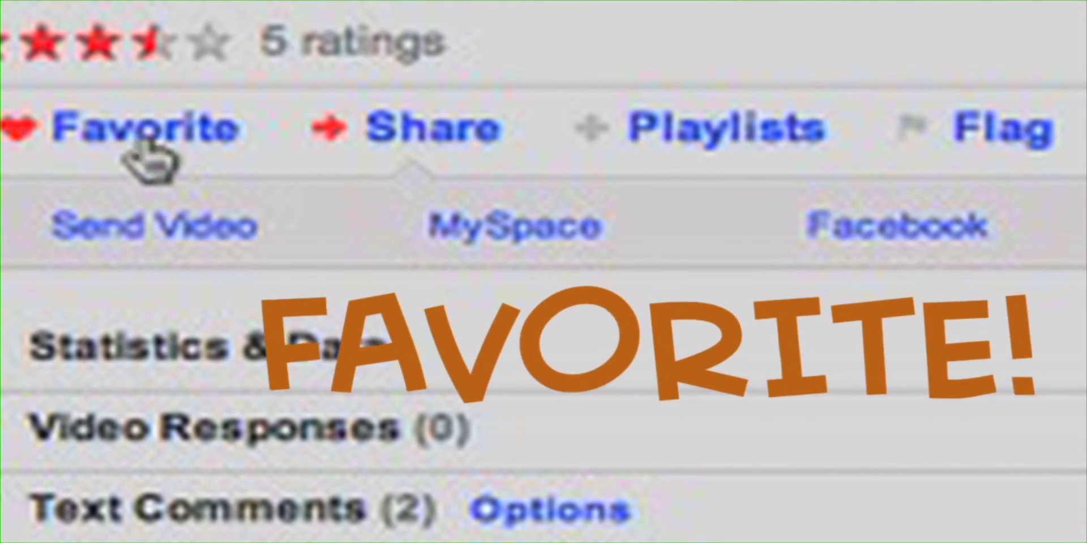
pyautogui.click(65, 135)
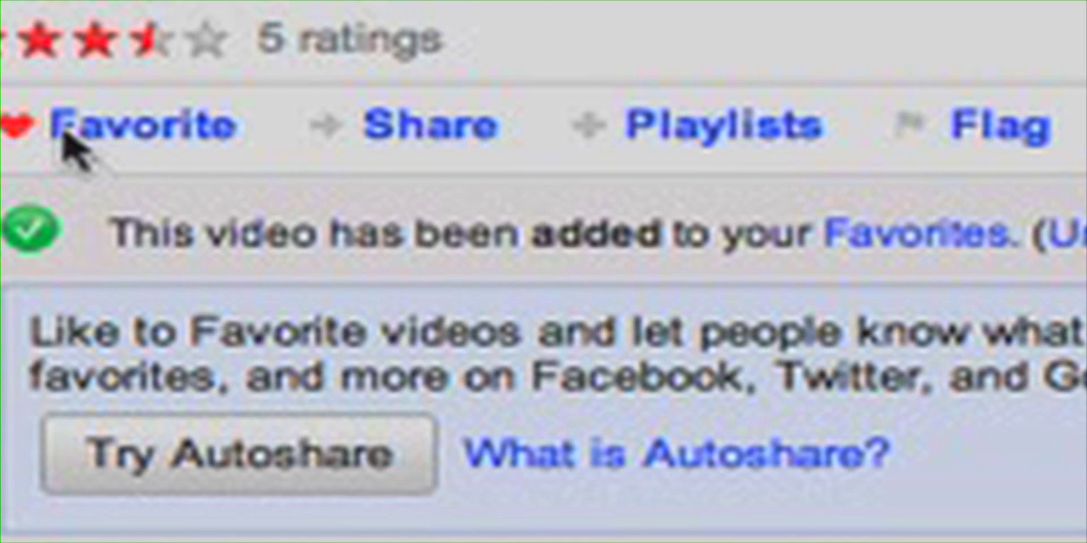